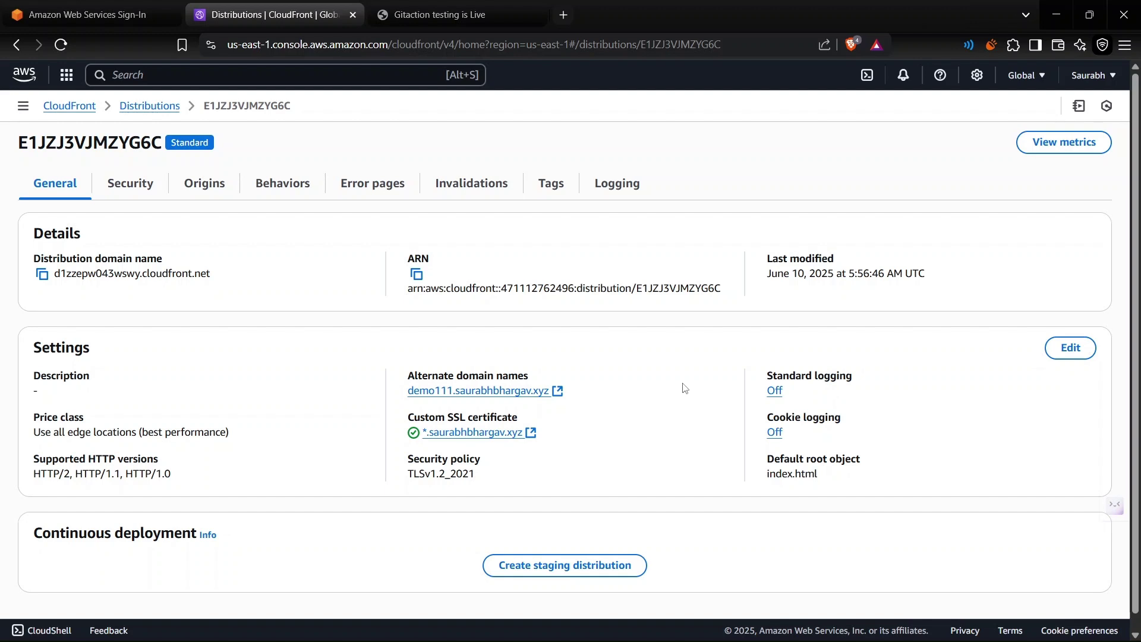
{"action": "mouse_move", "coordinate": [772, 639]}
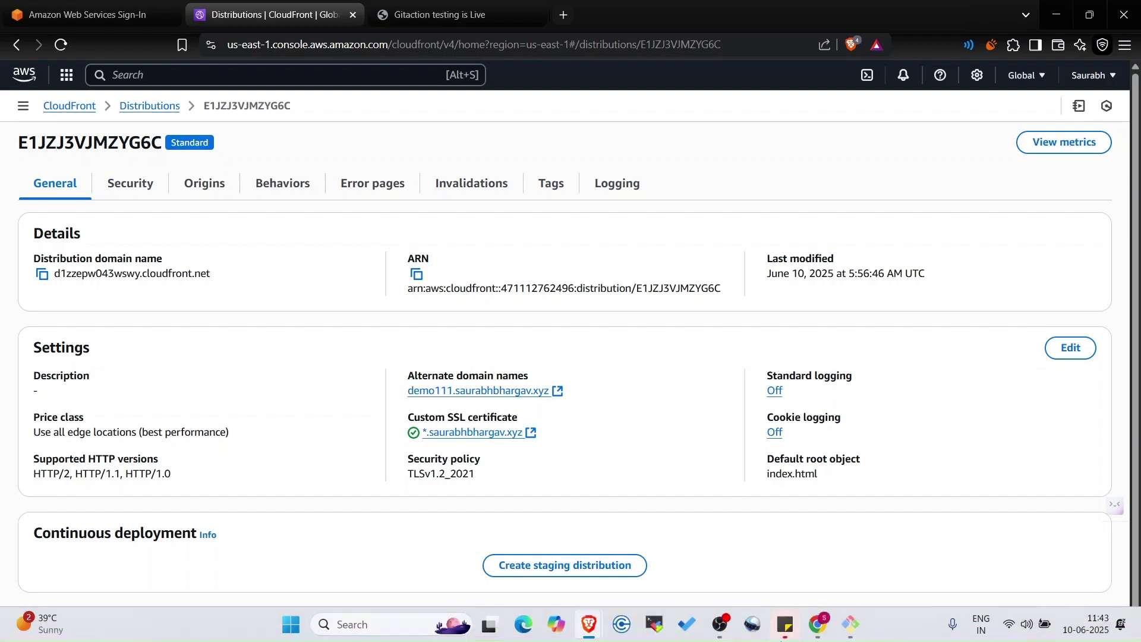
{"action": "left_click", "coordinate": [852, 632]}
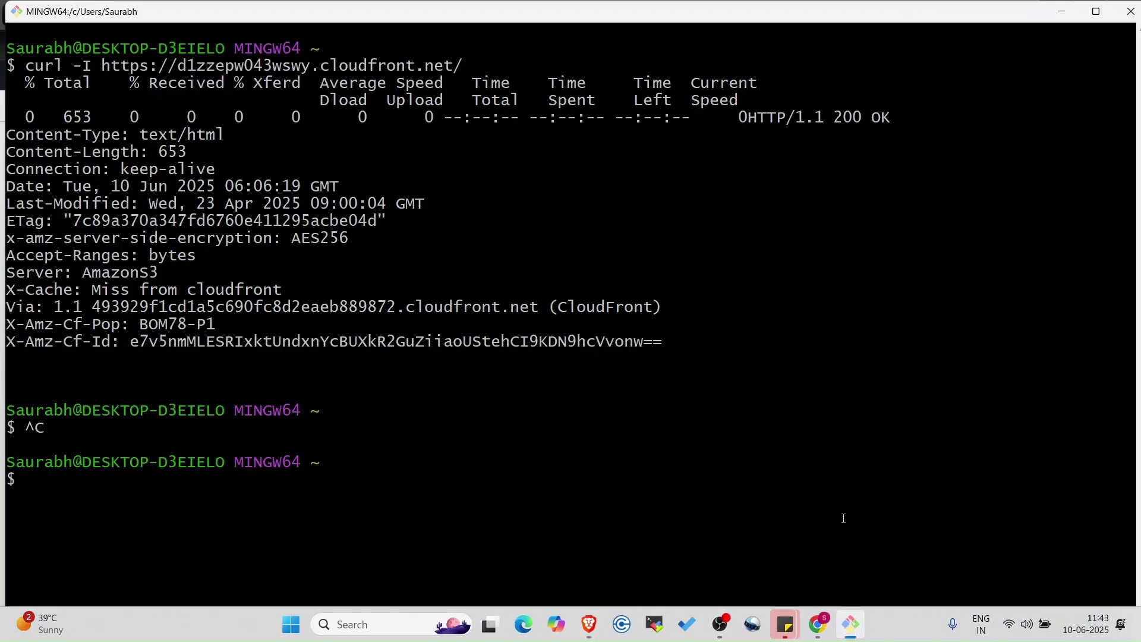
{"action": "key", "text": "ctrl+l"}
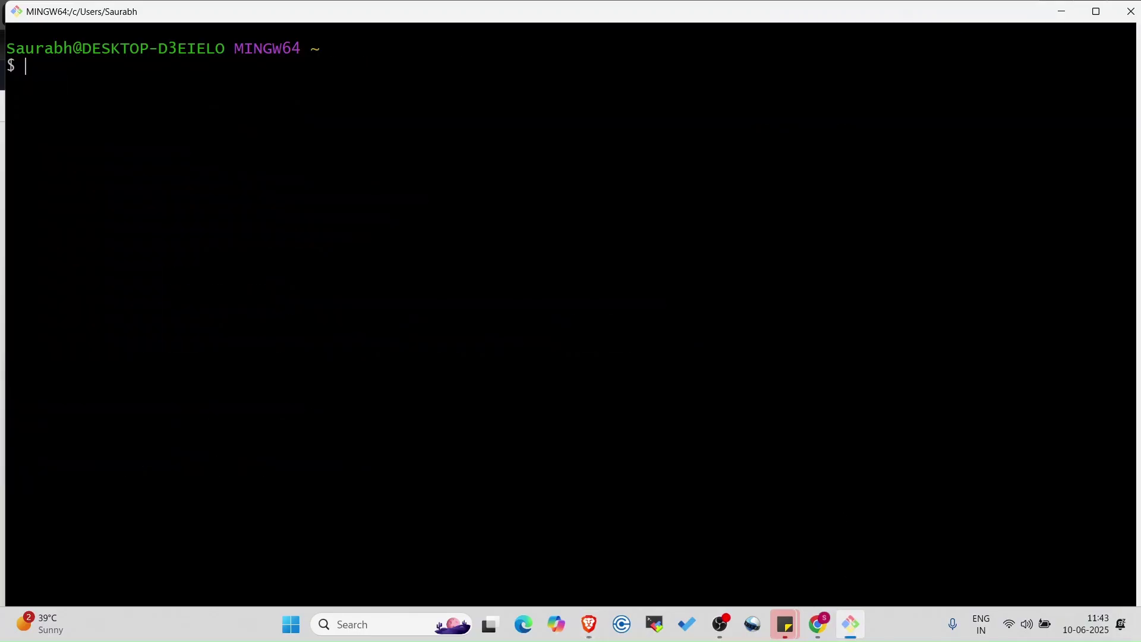
{"action": "key", "text": "Up"}
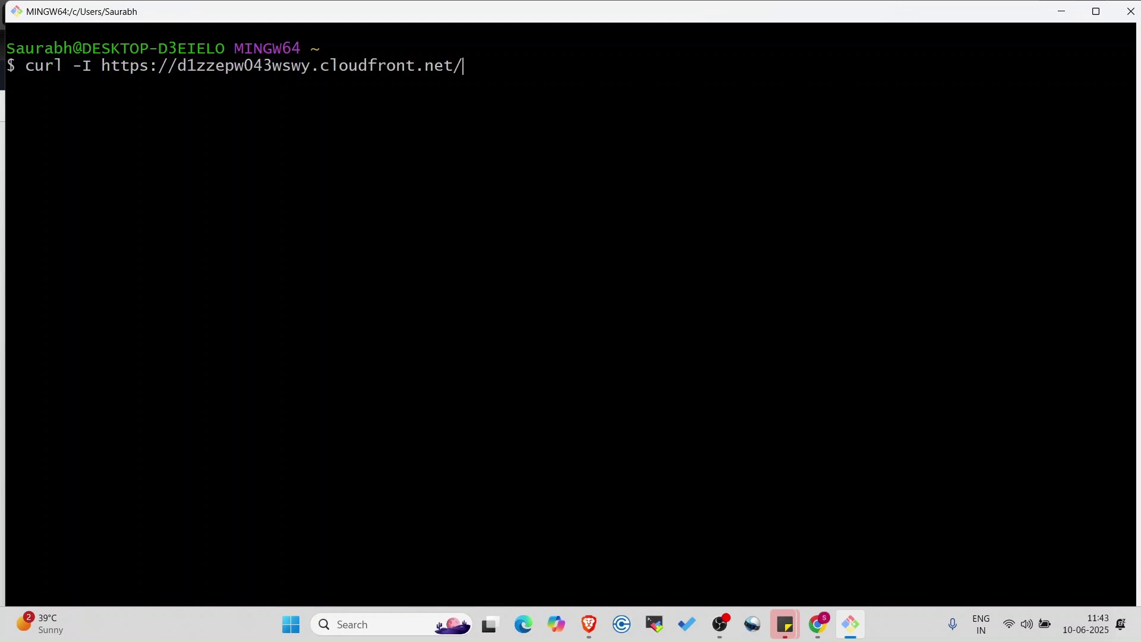
{"action": "key", "text": "BackSpace"}
{"action": "key", "text": "Return"}
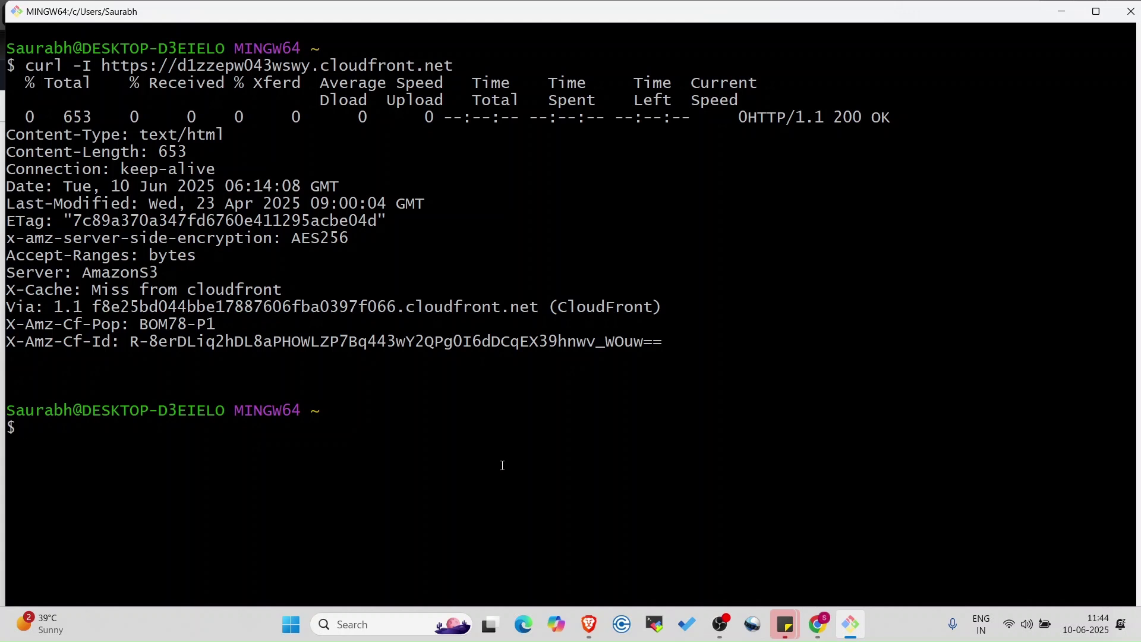
Examine the Server, X-Cache and X-Amz-Cf-Pop headers in the curl output
{"action": "triple_click", "coordinate": [128, 275]}
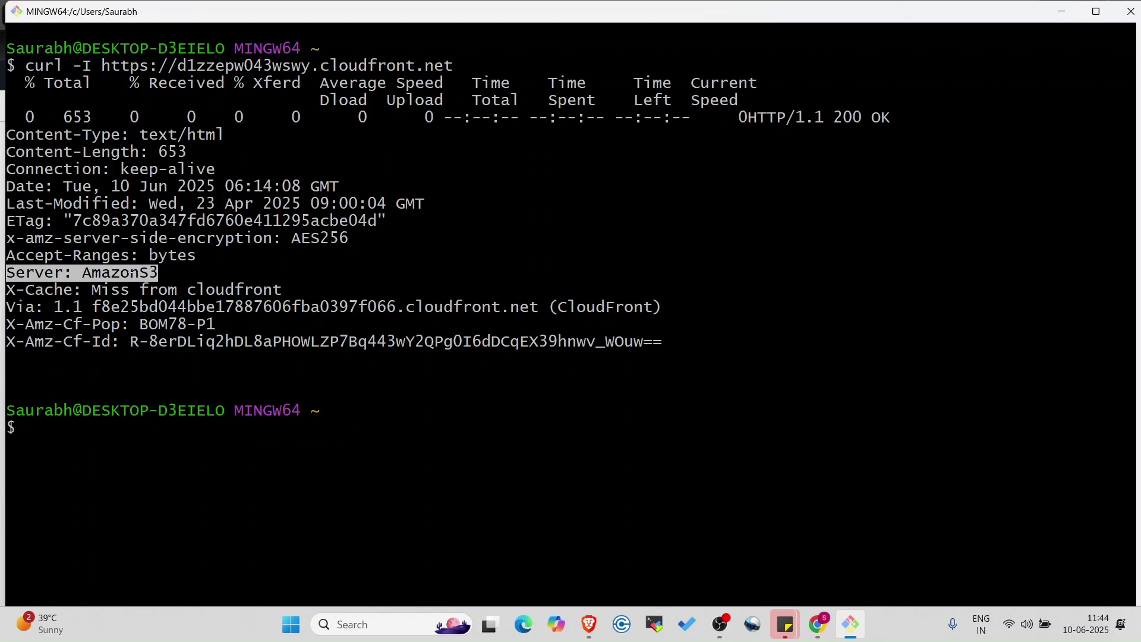
{"action": "double_click", "coordinate": [132, 275]}
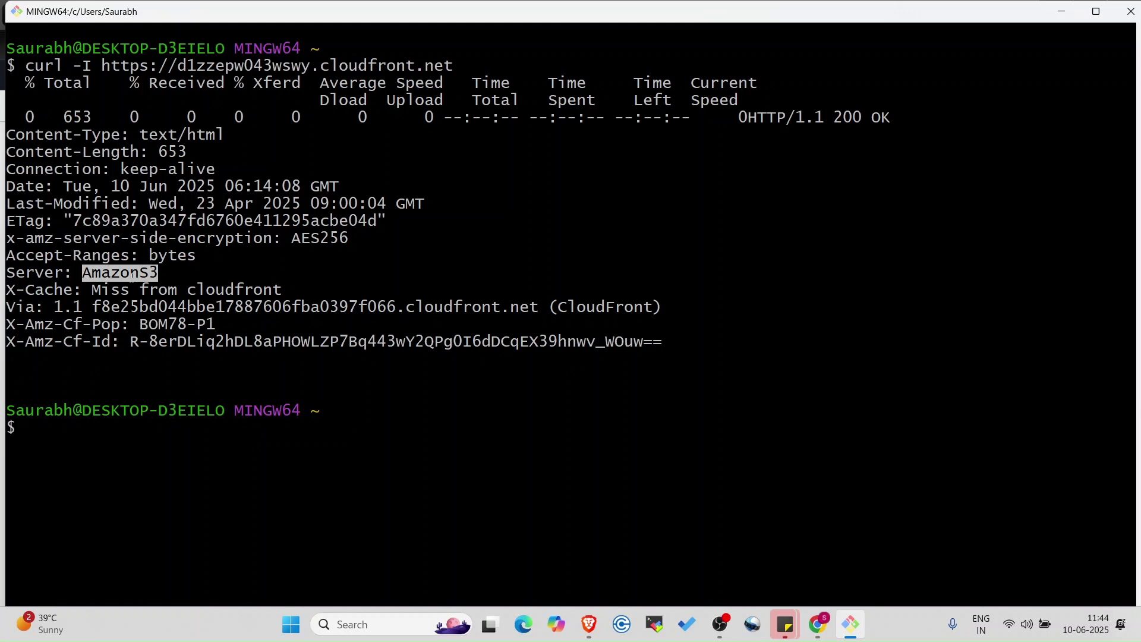
{"action": "double_click", "coordinate": [147, 289]}
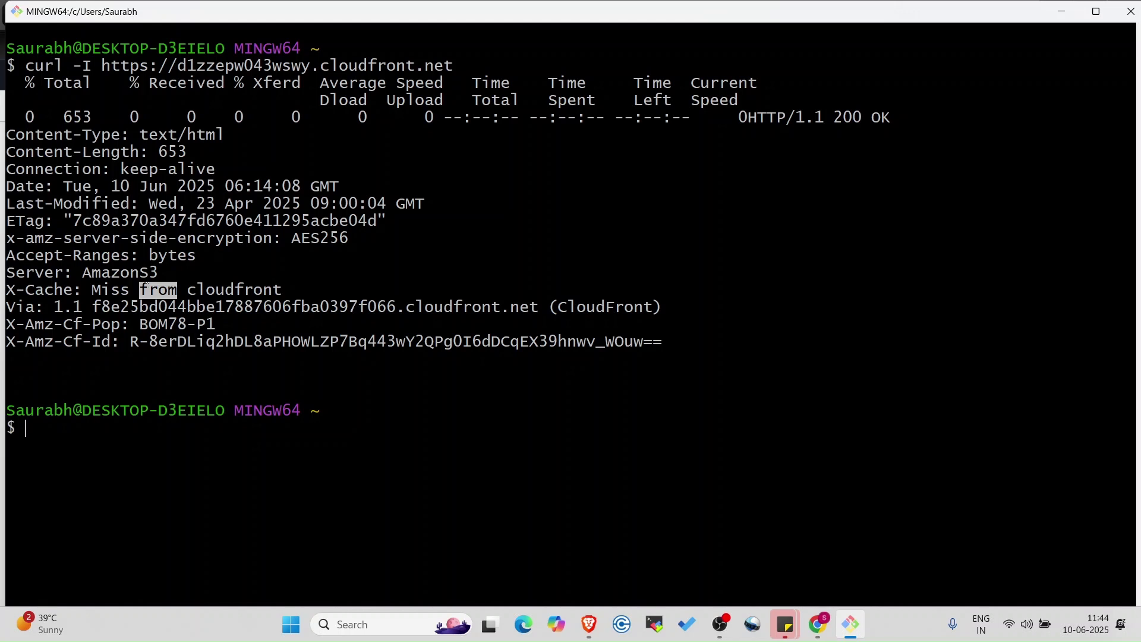
{"action": "double_click", "coordinate": [145, 289]}
{"action": "triple_click", "coordinate": [145, 290]}
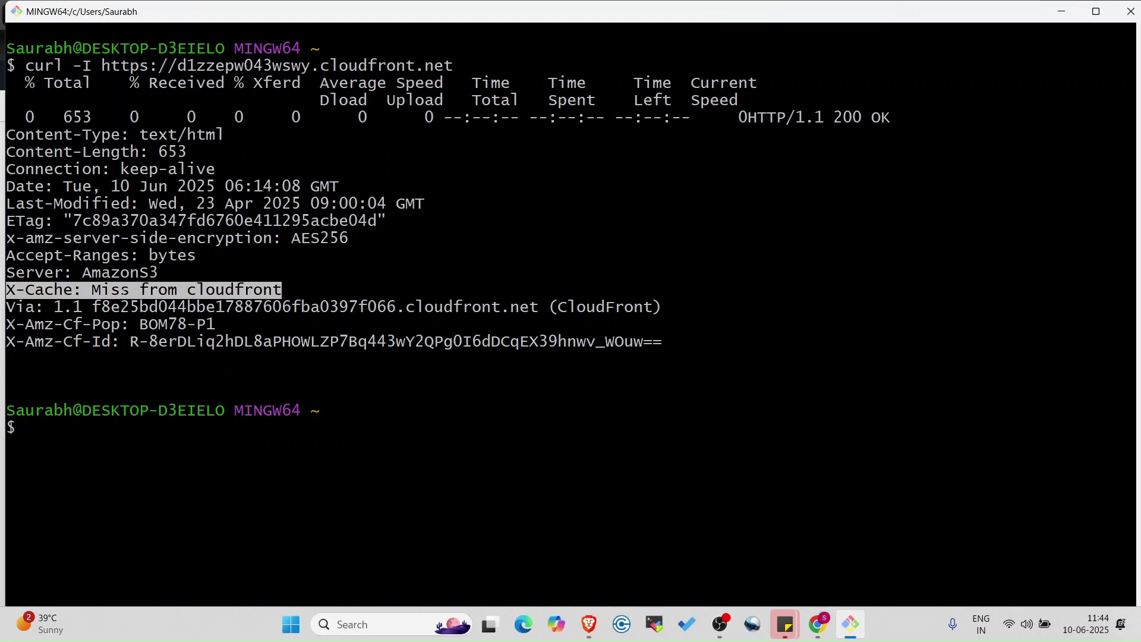
{"action": "double_click", "coordinate": [67, 296]}
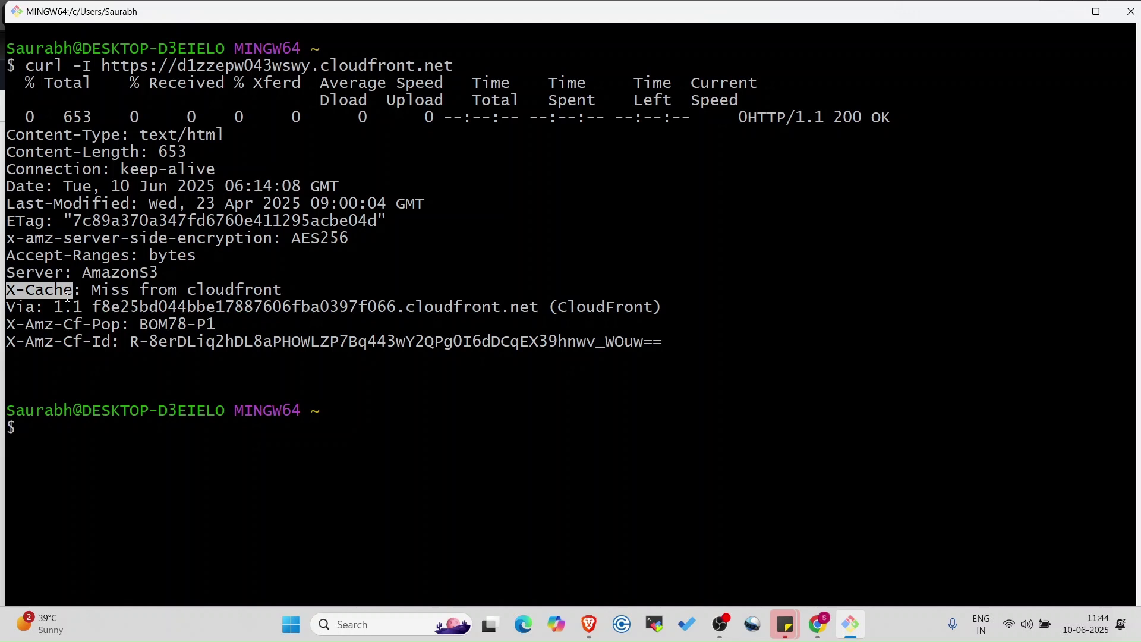
{"action": "left_click", "coordinate": [135, 292]}
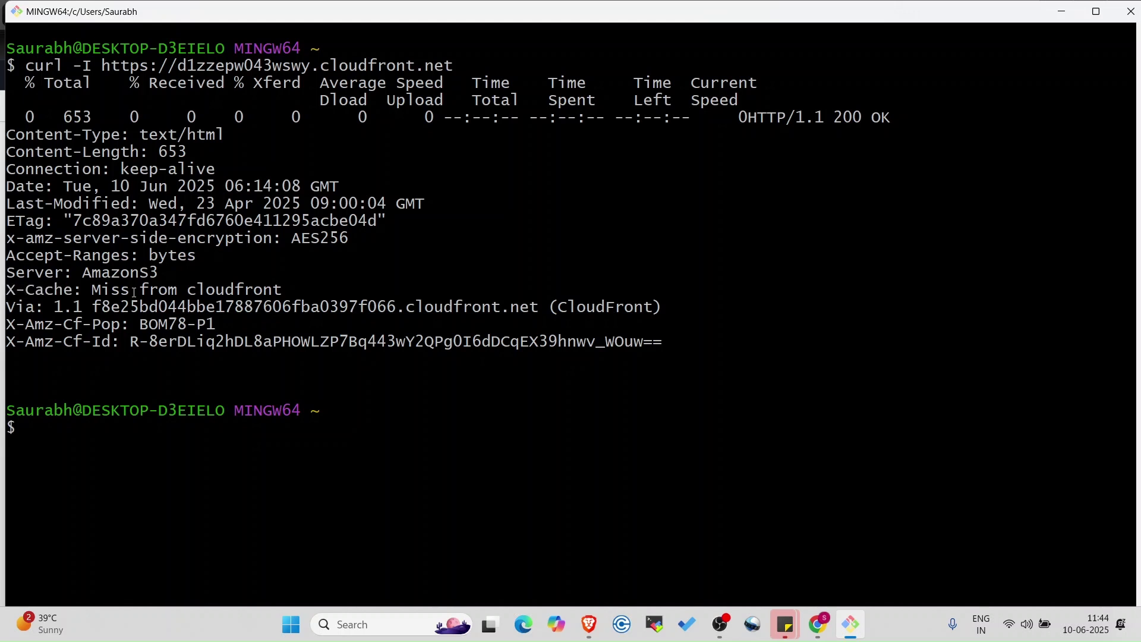
{"action": "double_click", "coordinate": [89, 325]}
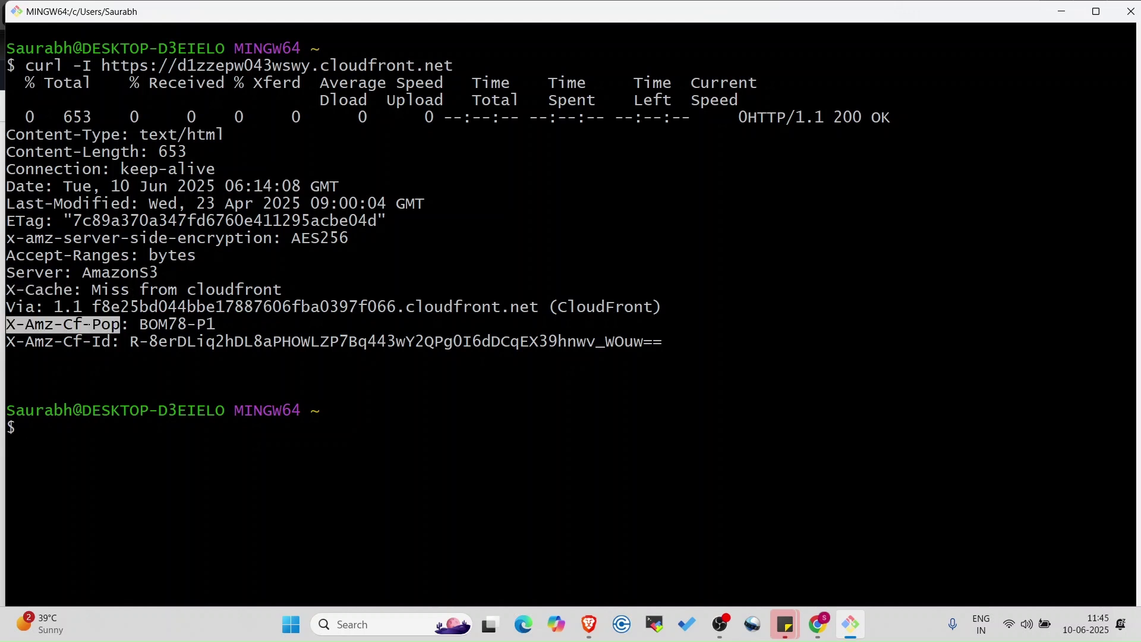
{"action": "double_click", "coordinate": [163, 325]}
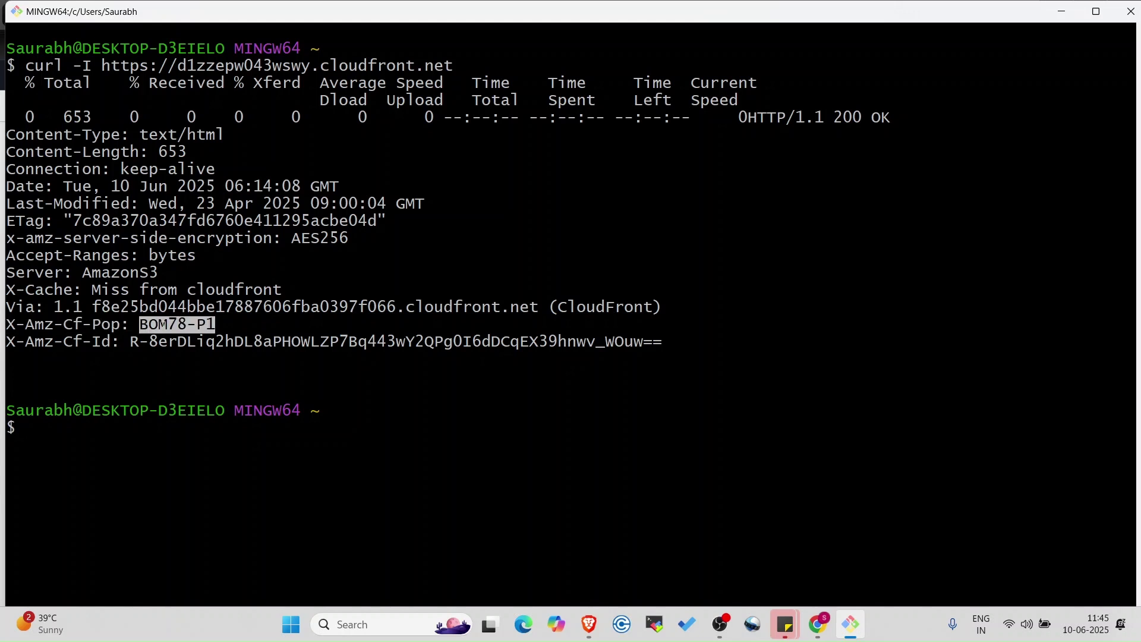
{"action": "left_click", "coordinate": [209, 251]}
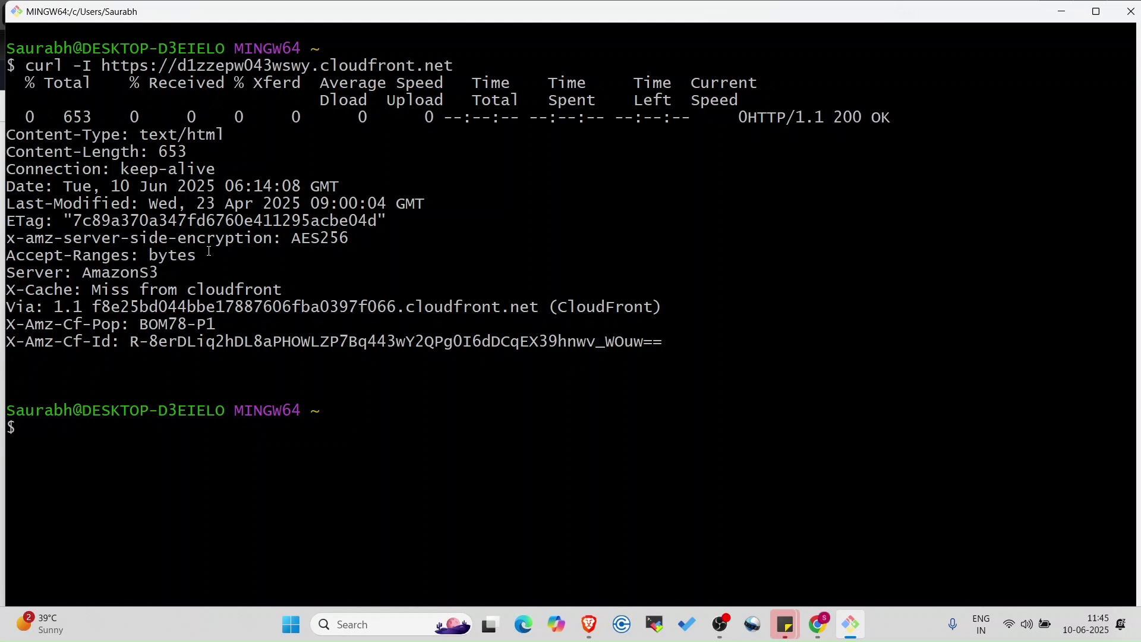
Switch back to the CloudFront console in the browser and start creating a custom response headers policy
{"action": "left_click", "coordinate": [1062, 12]}
{"action": "key", "text": "super"}
{"action": "key", "text": "Escape"}
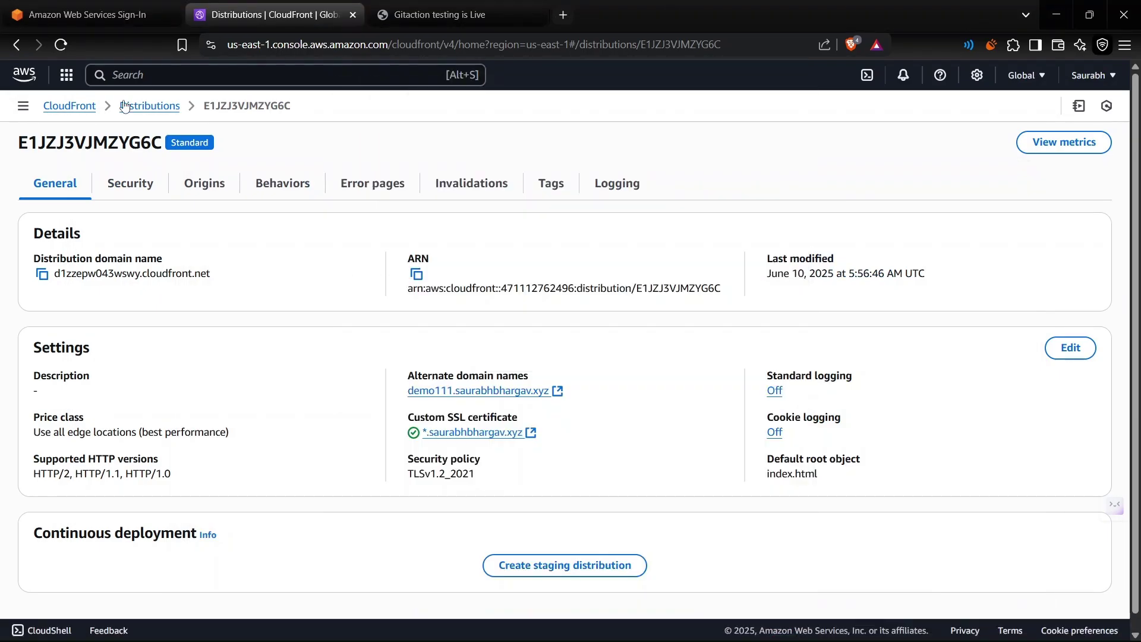
{"action": "left_click", "coordinate": [34, 111]}
{"action": "left_click", "coordinate": [49, 203]}
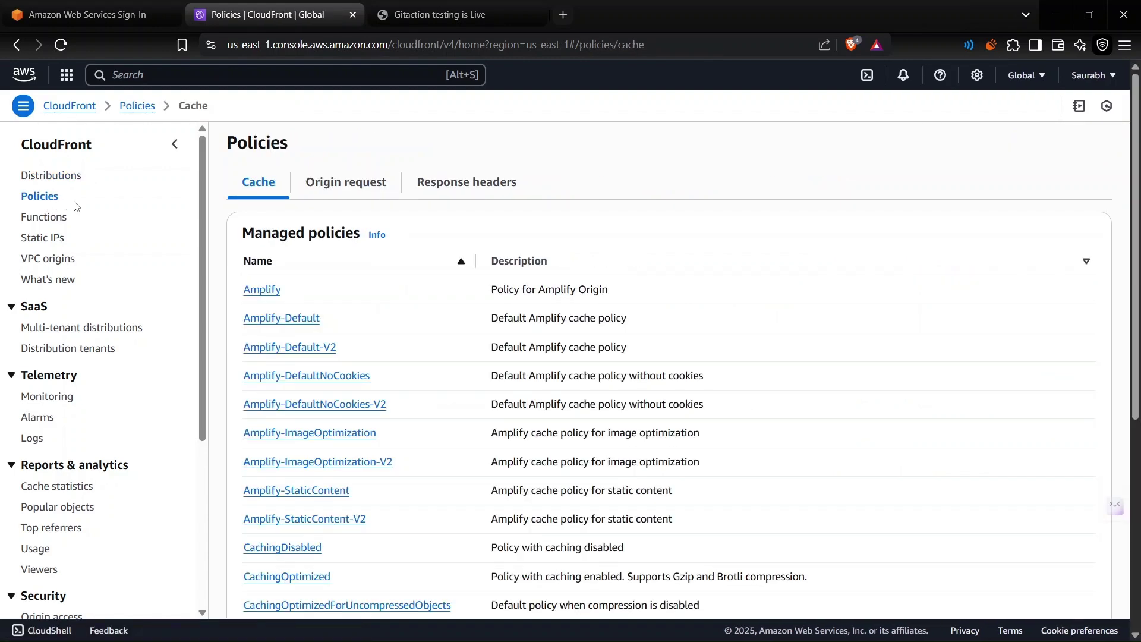
{"action": "left_click", "coordinate": [476, 185]}
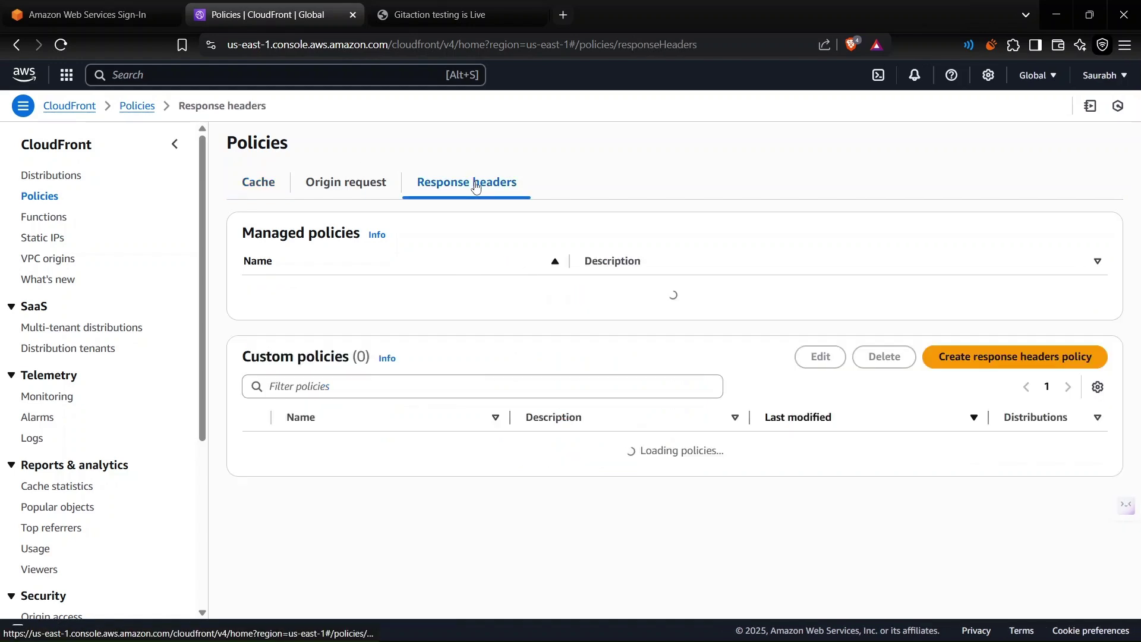
{"action": "scroll", "coordinate": [478, 273], "scroll_direction": "down", "scroll_amount": 1}
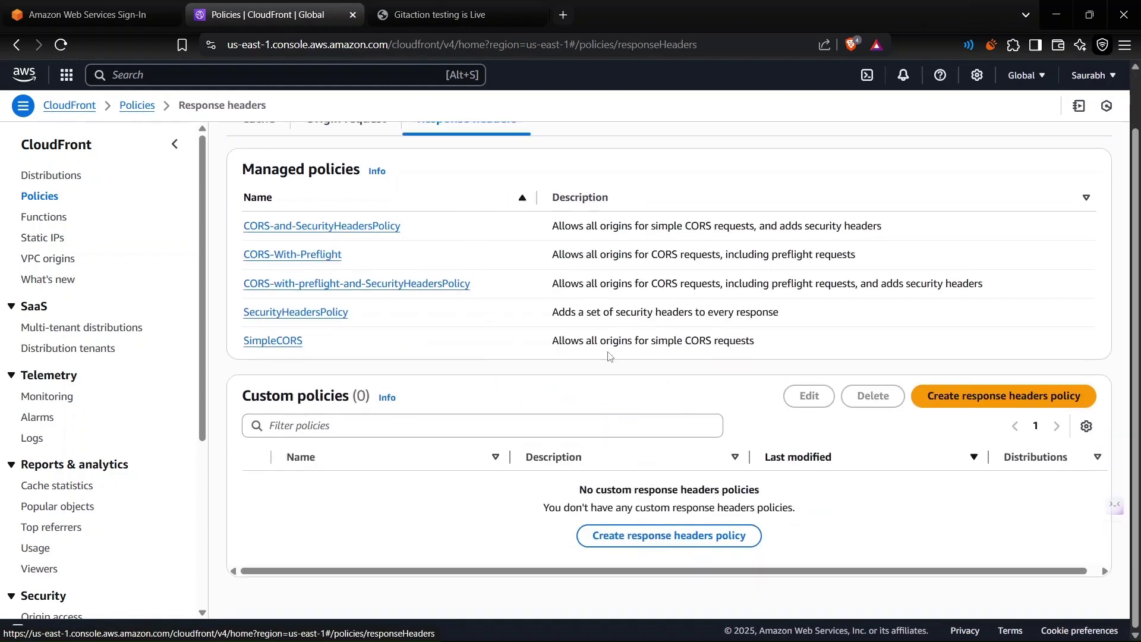
{"action": "left_click", "coordinate": [957, 395]}
Name the new response headers policy Response1 and leave its description empty
{"action": "left_click", "coordinate": [395, 185]}
{"action": "type", "text": "R"}
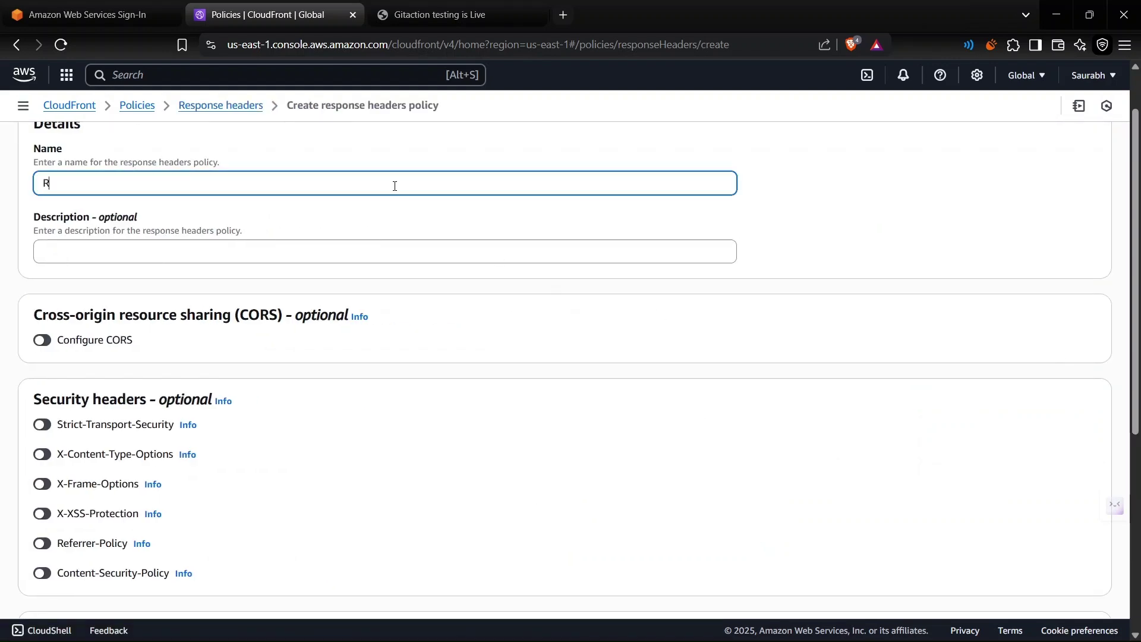
{"action": "type", "text": "esponsre"}
{"action": "key", "text": "BackSpace"}
{"action": "key", "text": "BackSpace"}
{"action": "type", "text": "e1"}
{"action": "left_click", "coordinate": [349, 255]}
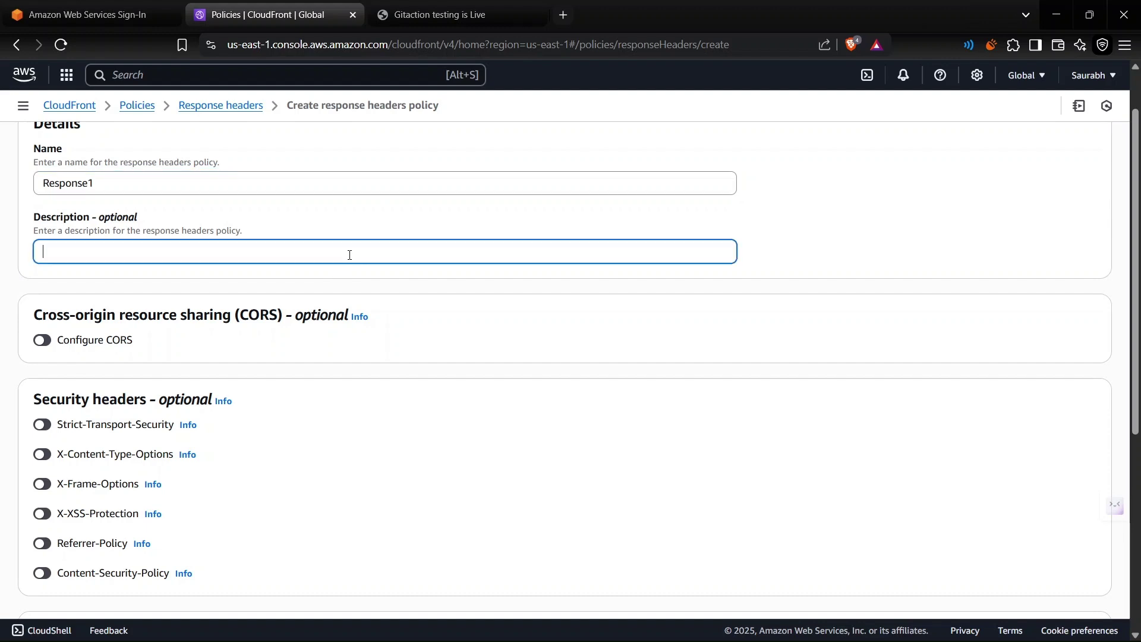
Turn on the CORS configuration to review its origin, header and method options, and turn it off again
{"action": "scroll", "coordinate": [350, 255], "scroll_direction": "down", "scroll_amount": 1}
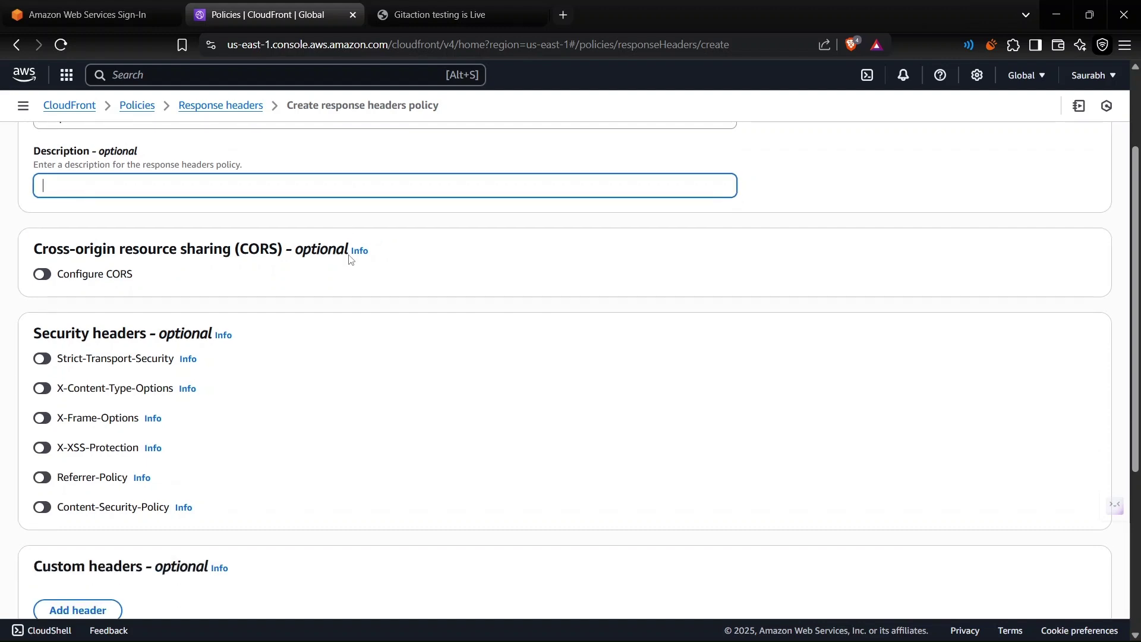
{"action": "left_click", "coordinate": [42, 277]}
{"action": "scroll", "coordinate": [90, 306], "scroll_direction": "down", "scroll_amount": 1}
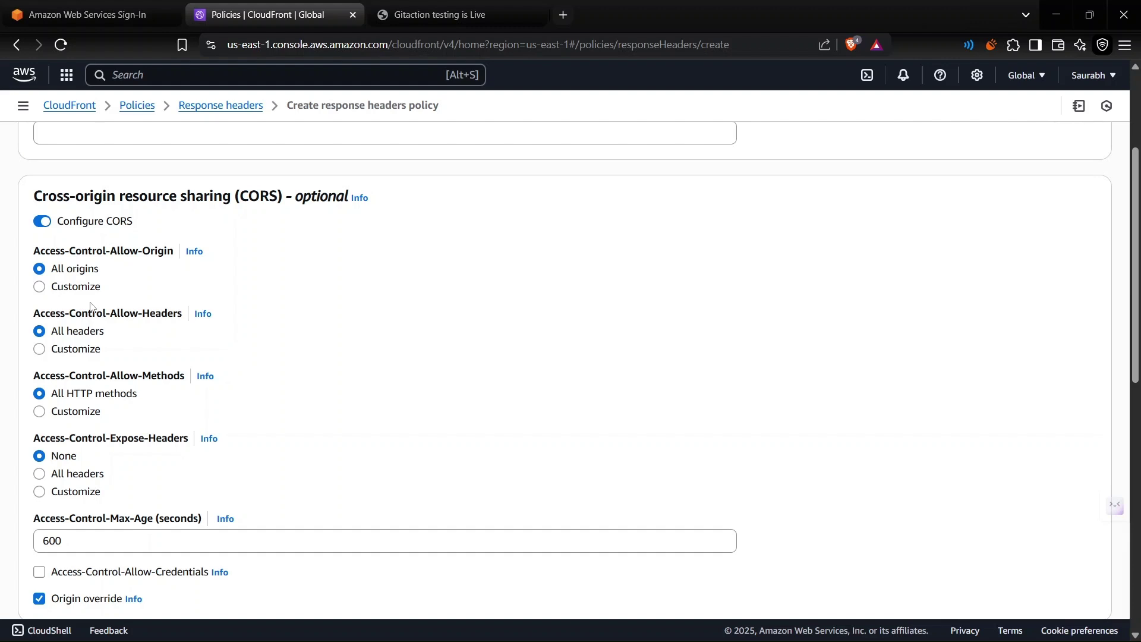
{"action": "left_click", "coordinate": [41, 223]}
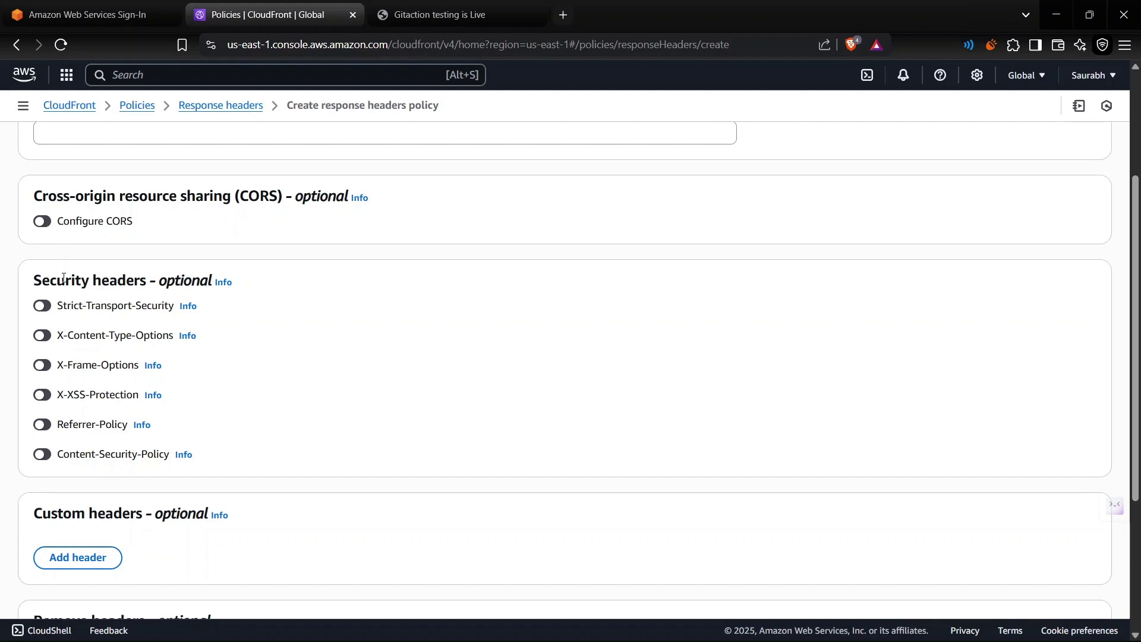
Enable the Strict-Transport-Security header in the policy's security headers, keeping its default max-age and origin override
{"action": "scroll", "coordinate": [64, 278], "scroll_direction": "down", "scroll_amount": 1}
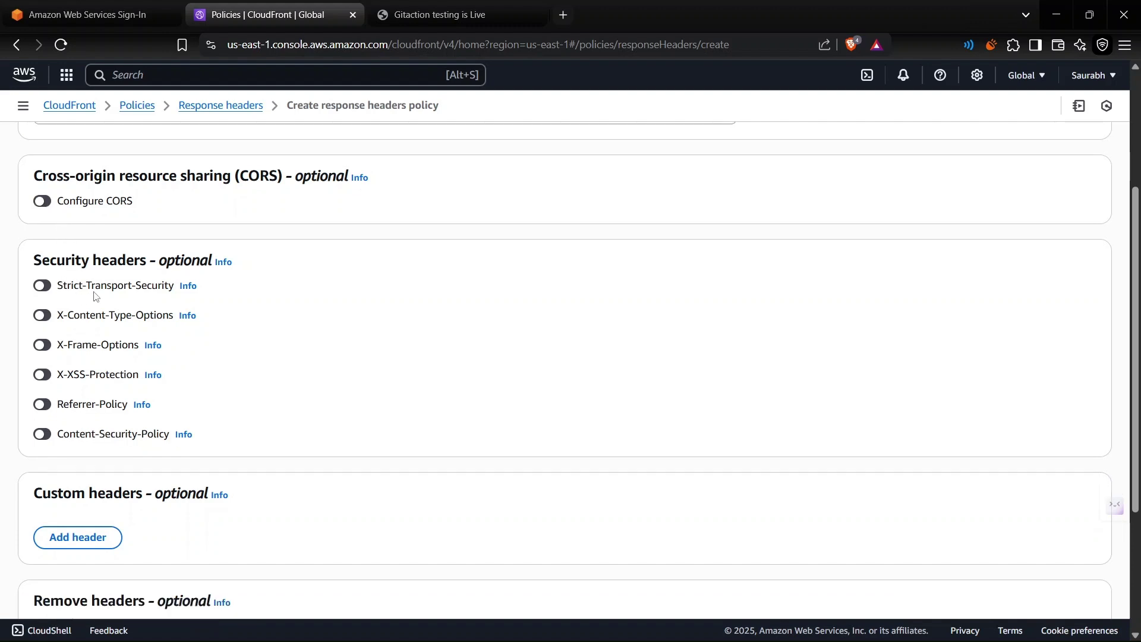
{"action": "left_click", "coordinate": [49, 290]}
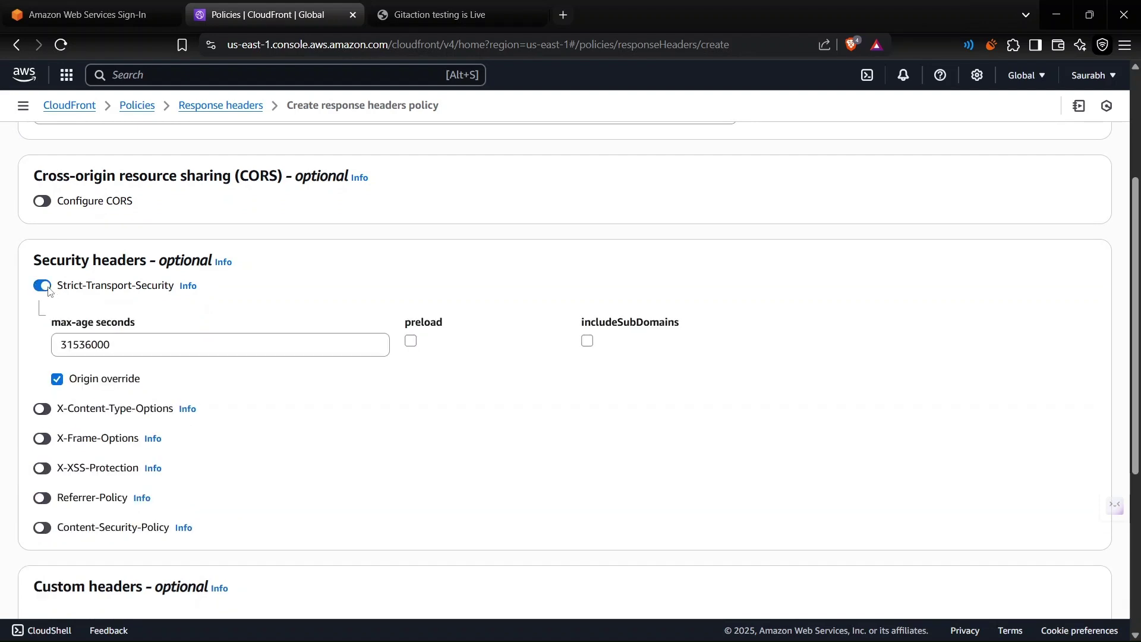
Duplicate the policy page in a second browser tab and open the existing distribution's behaviors there
{"action": "right_click", "coordinate": [286, 18]}
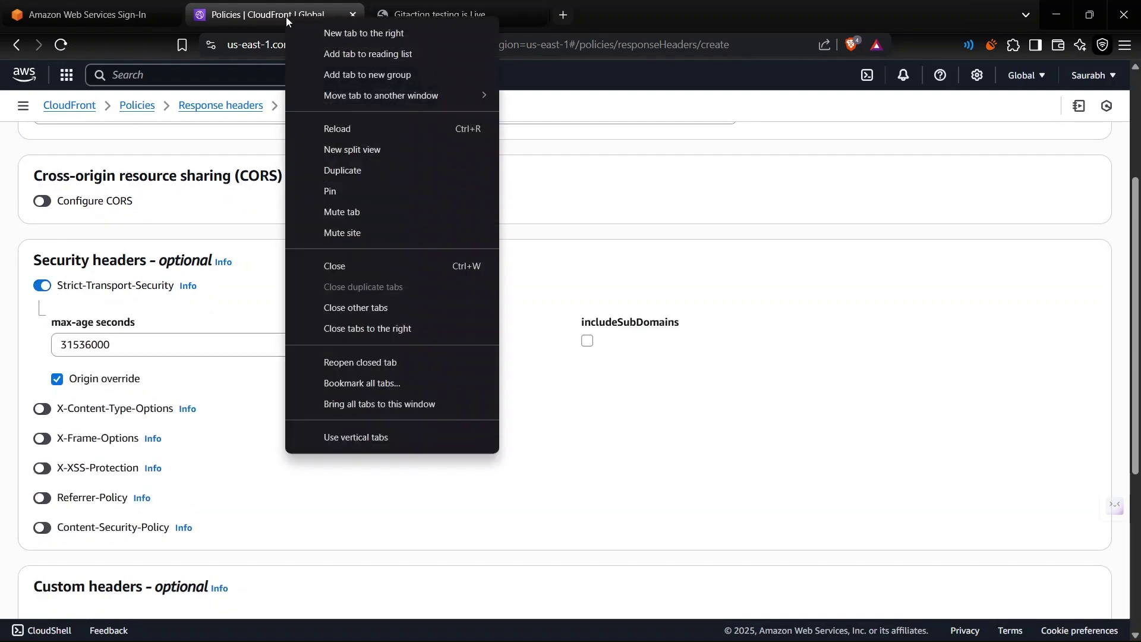
{"action": "left_click", "coordinate": [354, 170]}
{"action": "left_click", "coordinate": [290, 17]}
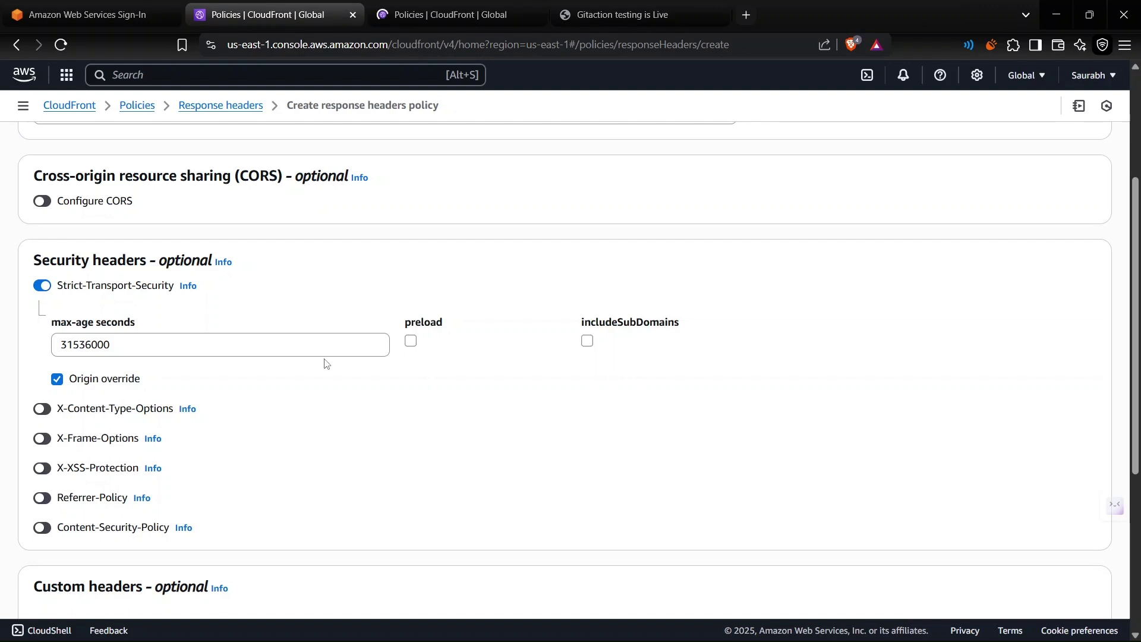
{"action": "left_click", "coordinate": [523, 5]}
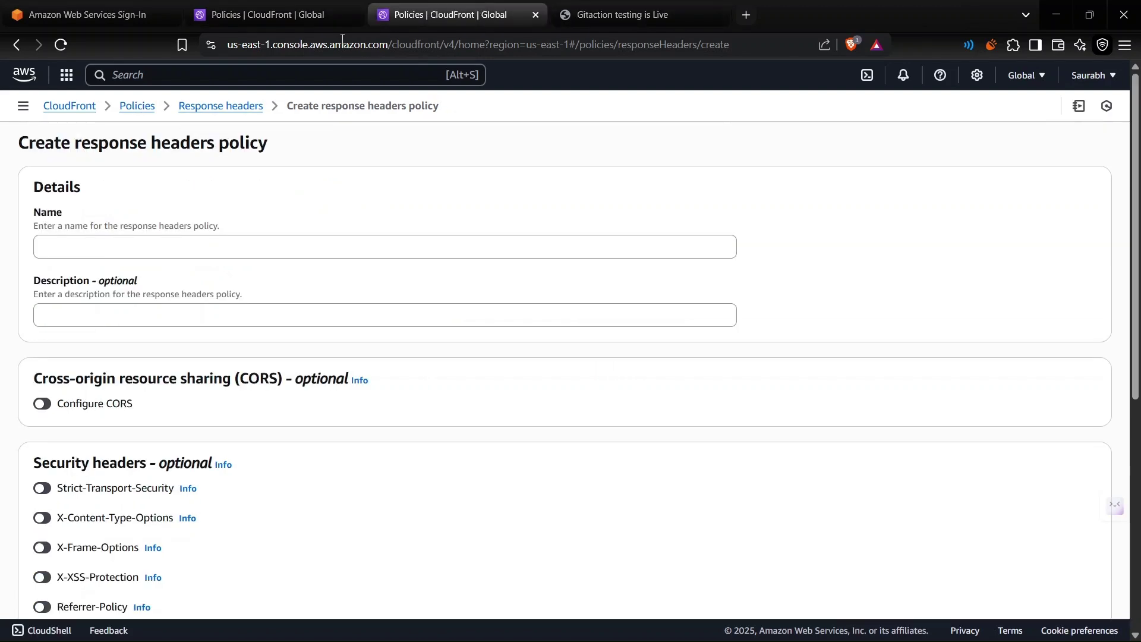
{"action": "left_click", "coordinate": [70, 106]}
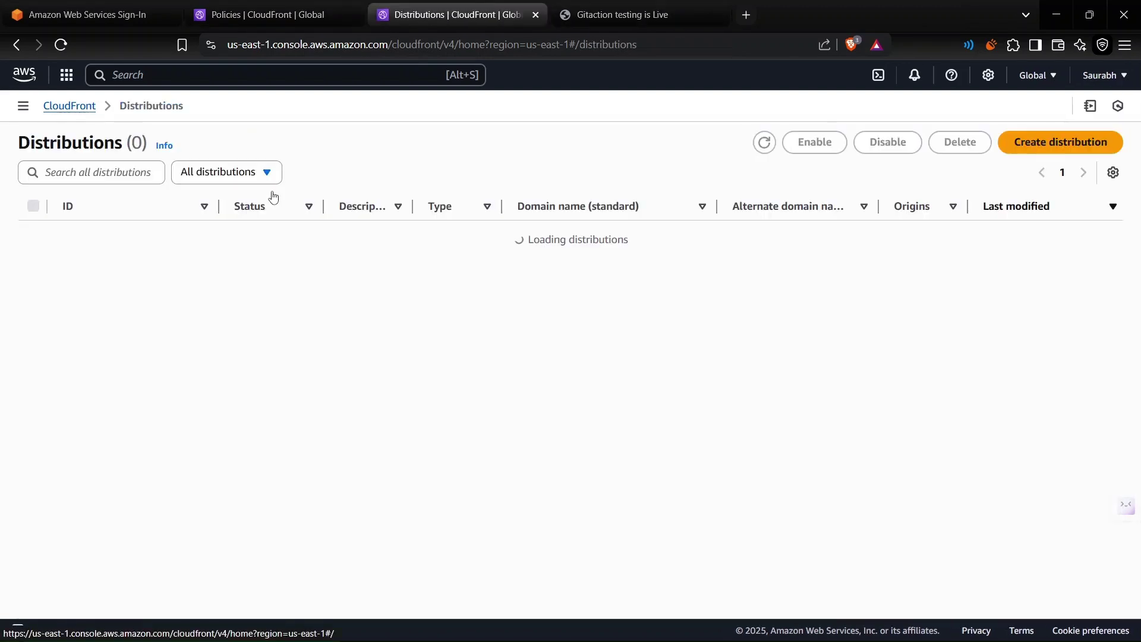
{"action": "left_click", "coordinate": [143, 240]}
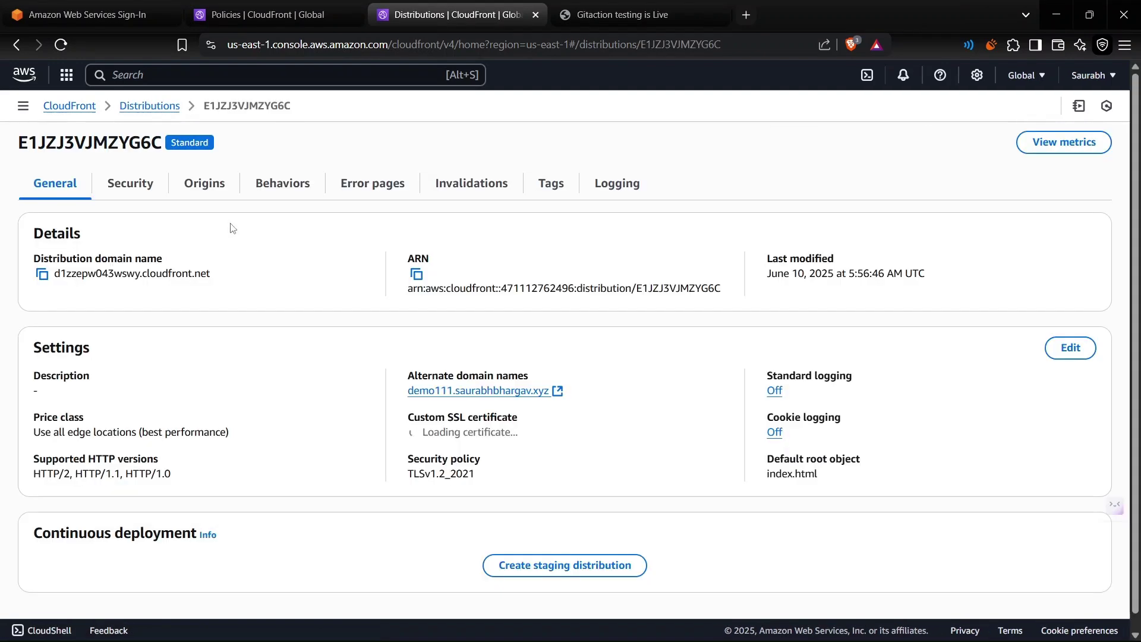
{"action": "left_click", "coordinate": [275, 184]}
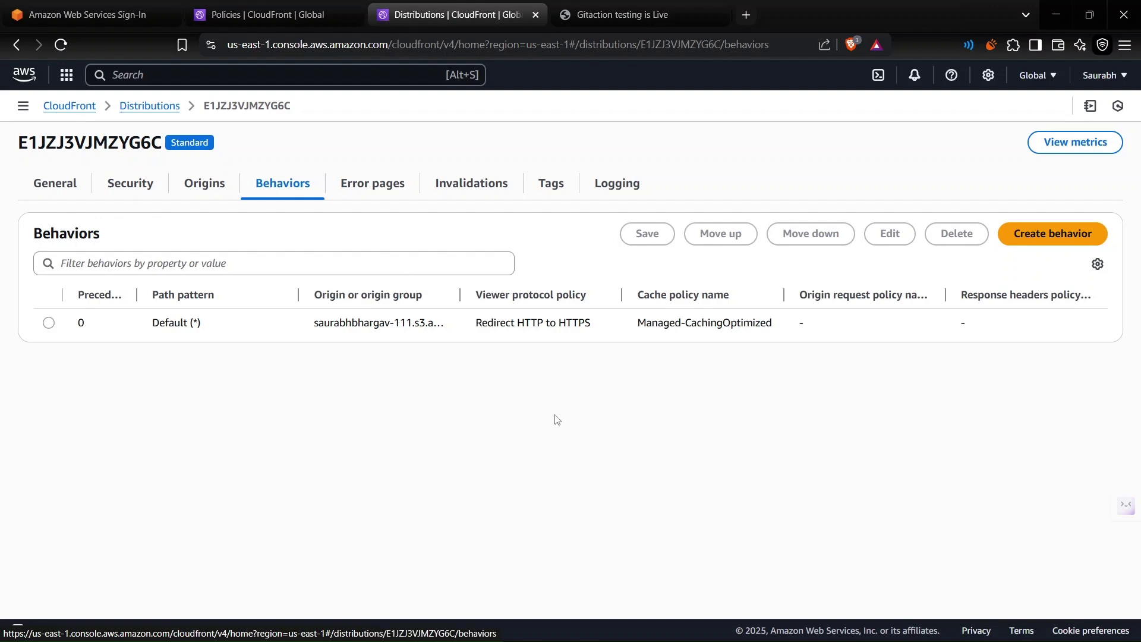
Examine the viewer protocol policy of the distribution's default behavior
{"action": "triple_click", "coordinate": [524, 326]}
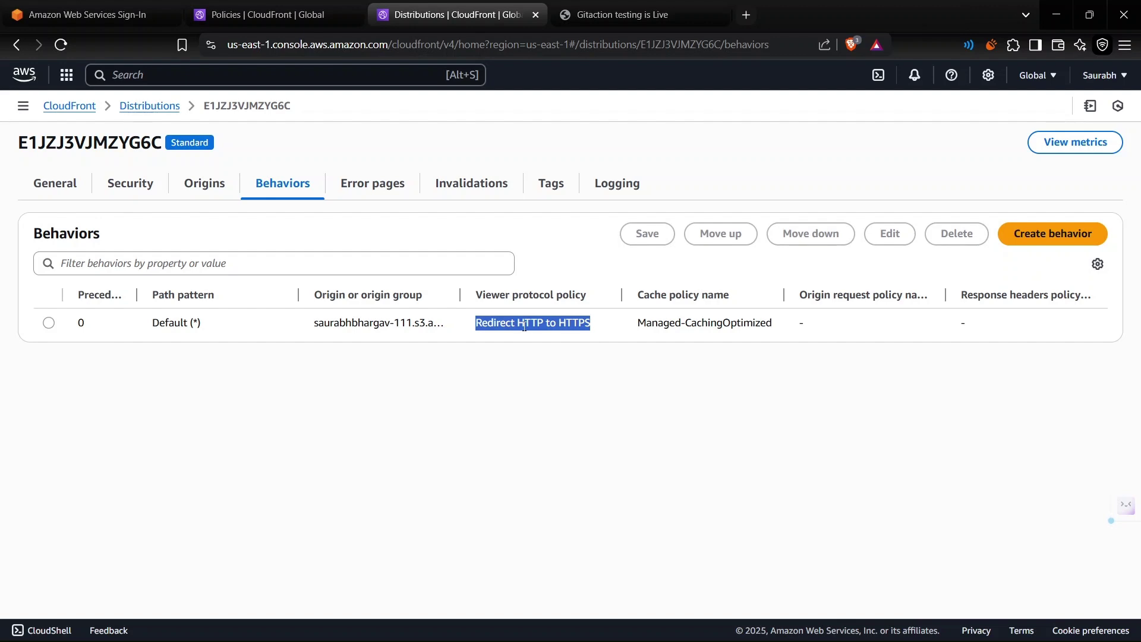
{"action": "left_click", "coordinate": [494, 386]}
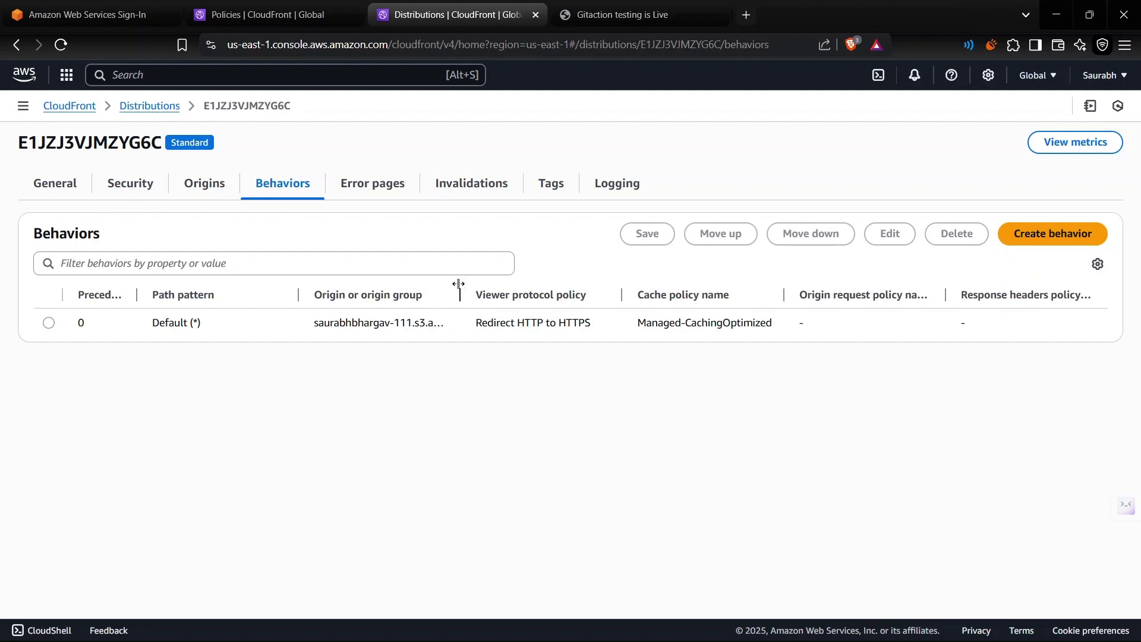
{"action": "double_click", "coordinate": [518, 322]}
{"action": "triple_click", "coordinate": [518, 322]}
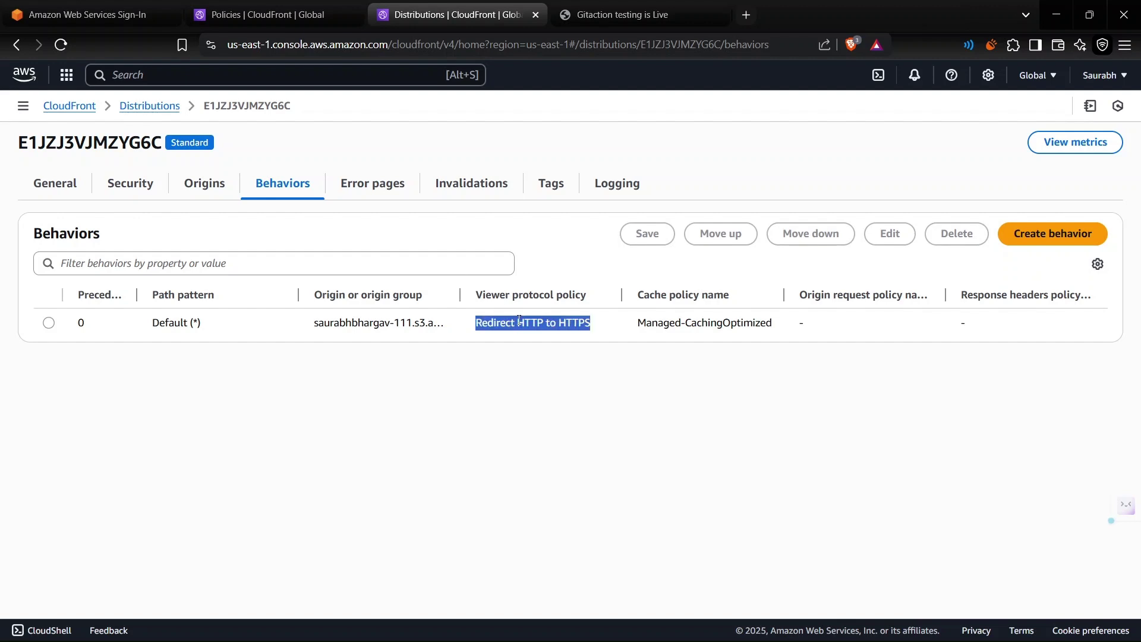
{"action": "left_click", "coordinate": [519, 322]}
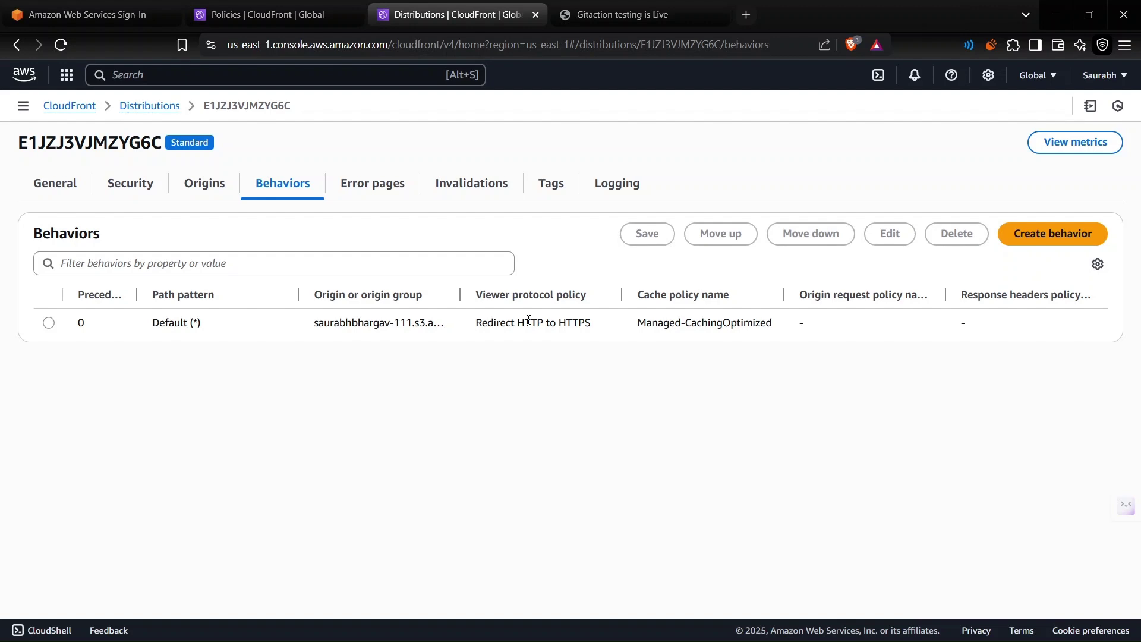
Turn on the preload and includeSubDomains options for the policy's Strict-Transport-Security header
{"action": "left_click", "coordinate": [283, 5]}
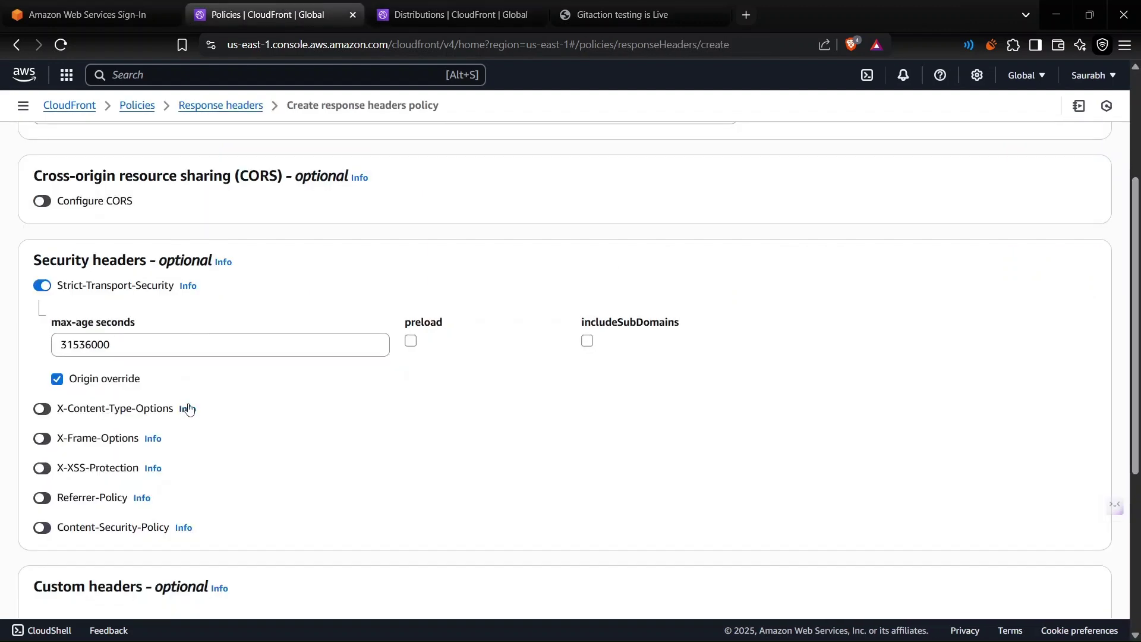
{"action": "left_click", "coordinate": [413, 345]}
{"action": "left_click", "coordinate": [590, 348]}
Enable the X-Content-Type-Options header and the X-Frame-Options header with its origin set to DENY, keeping origin override on for both
{"action": "scroll", "coordinate": [184, 439], "scroll_direction": "down", "scroll_amount": 1}
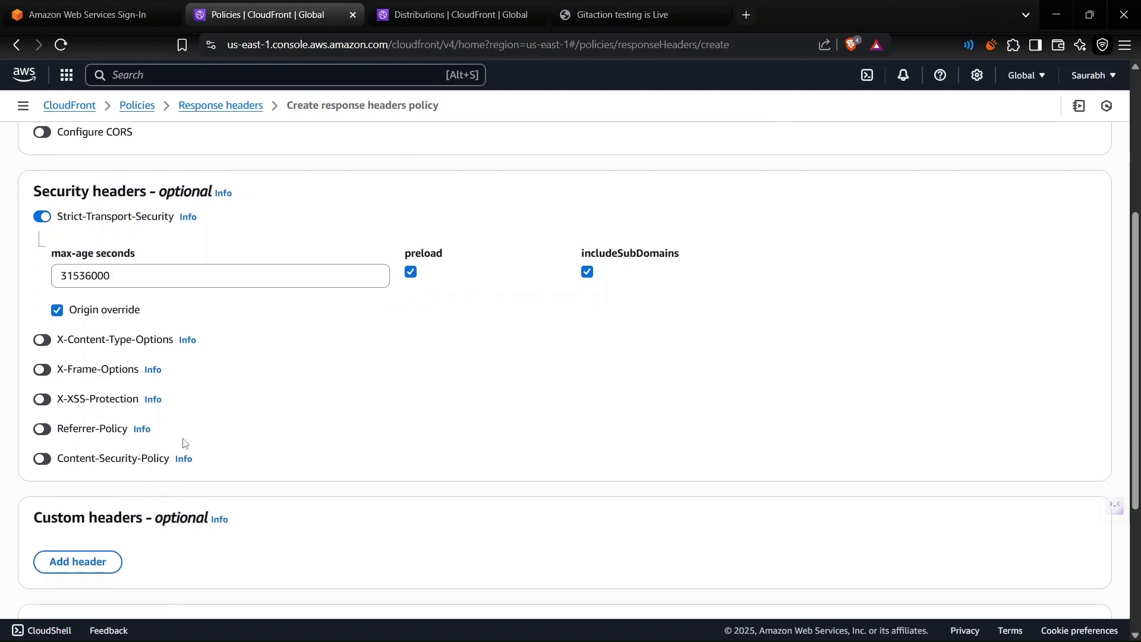
{"action": "left_click", "coordinate": [43, 340]}
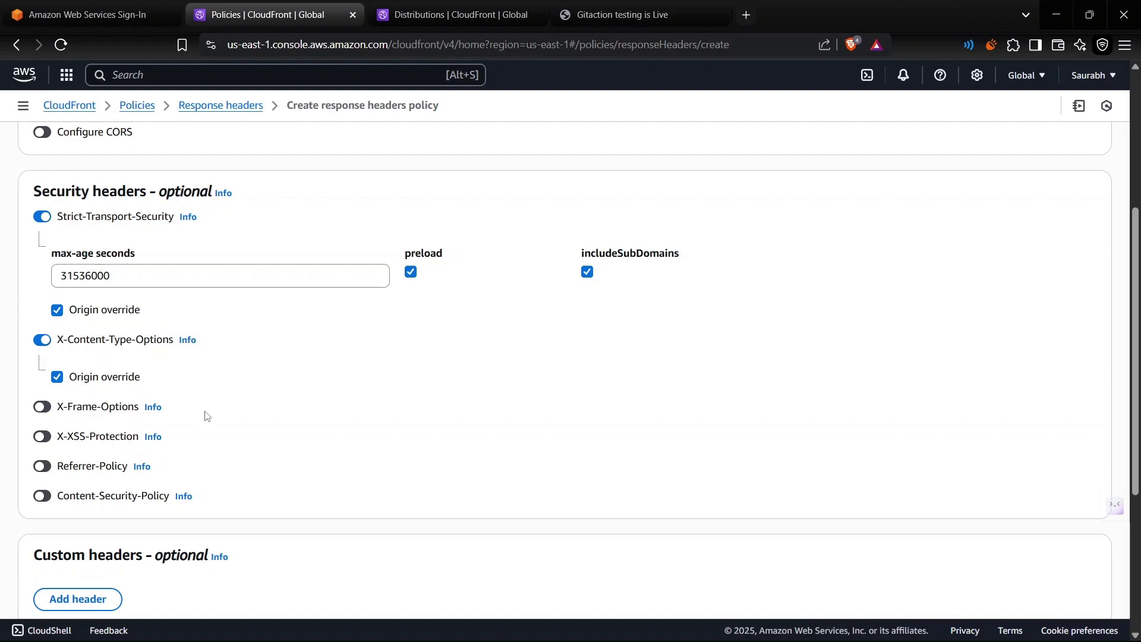
{"action": "scroll", "coordinate": [204, 416], "scroll_direction": "down", "scroll_amount": 1}
{"action": "left_click", "coordinate": [45, 363]}
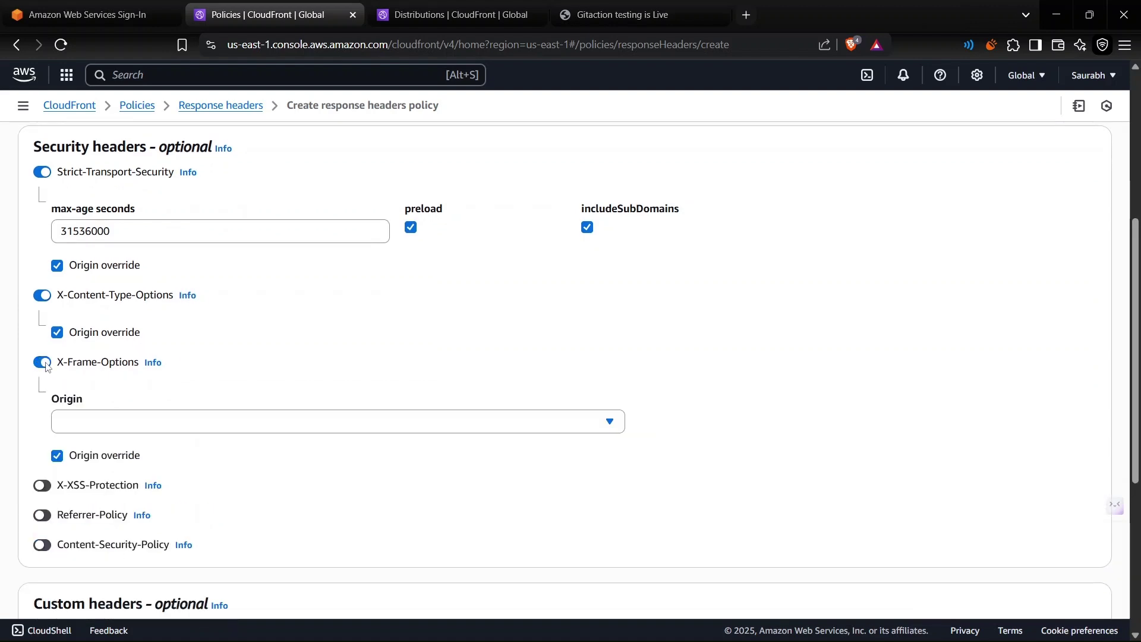
{"action": "left_click", "coordinate": [203, 422]}
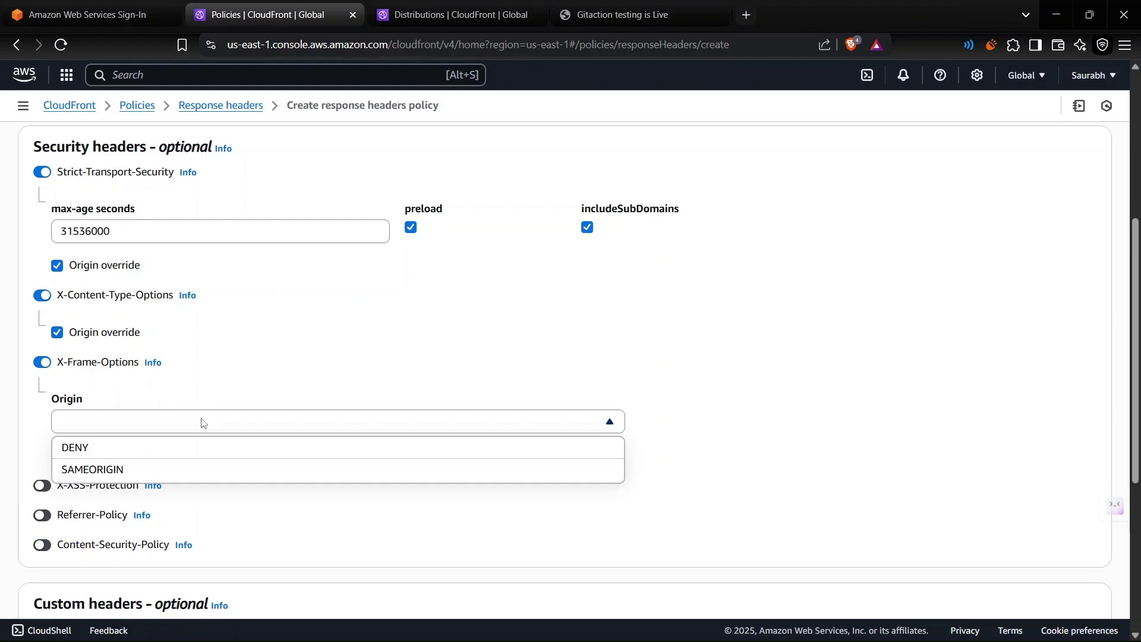
{"action": "left_click", "coordinate": [168, 447]}
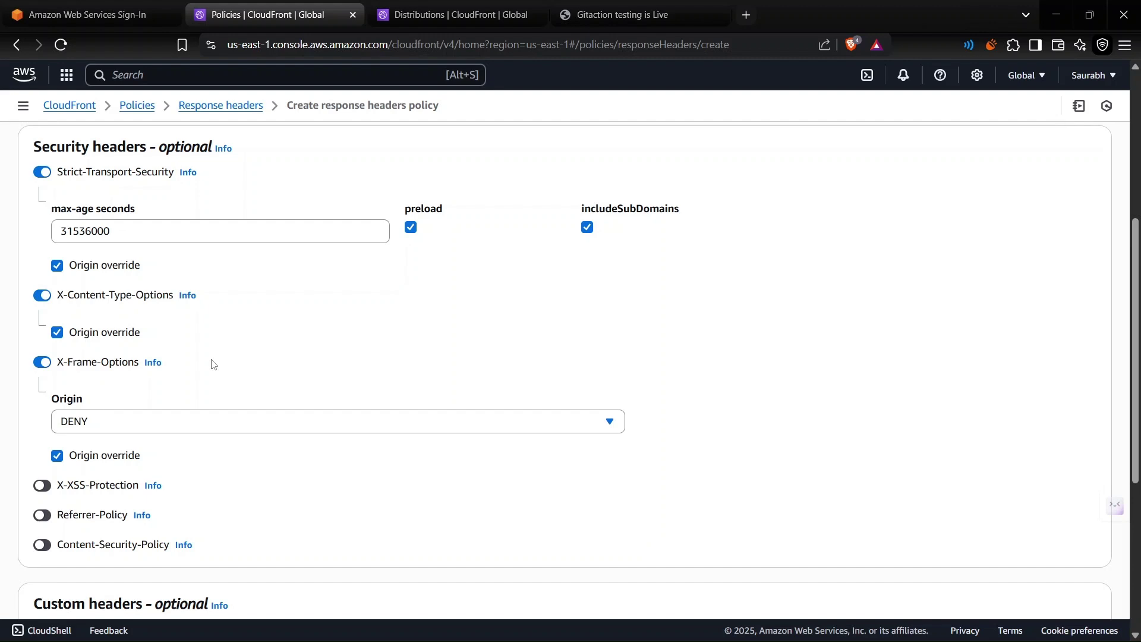
Enable the X-XSS-Protection header with its value Enabled, block and origin override on, and the report field empty
{"action": "scroll", "coordinate": [213, 364], "scroll_direction": "down", "scroll_amount": 1}
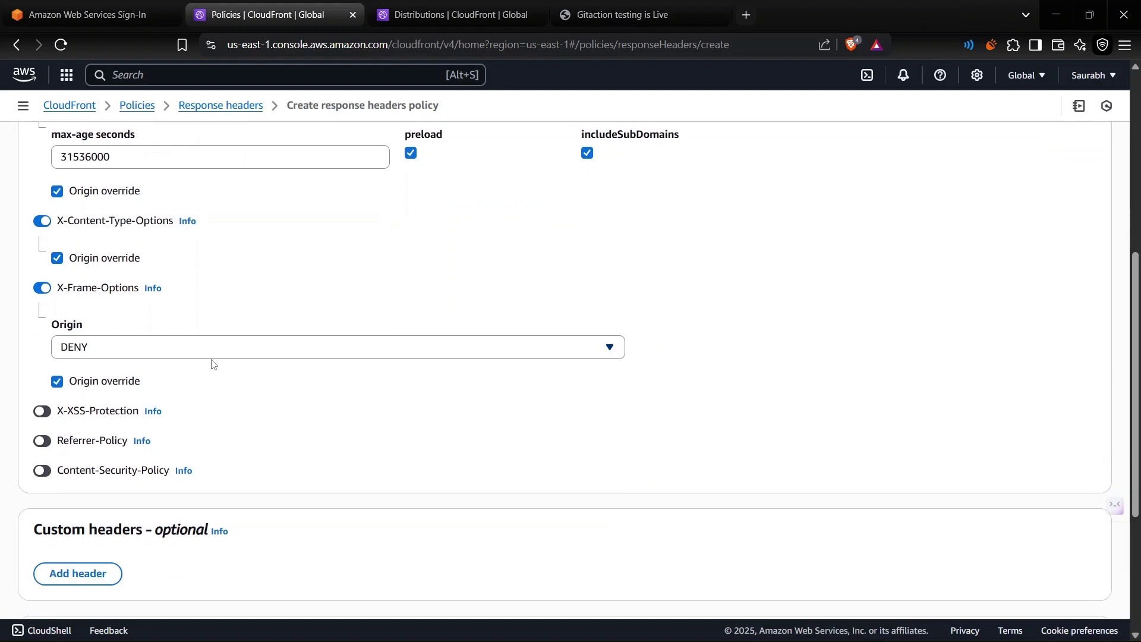
{"action": "scroll", "coordinate": [52, 367], "scroll_direction": "down", "scroll_amount": 1}
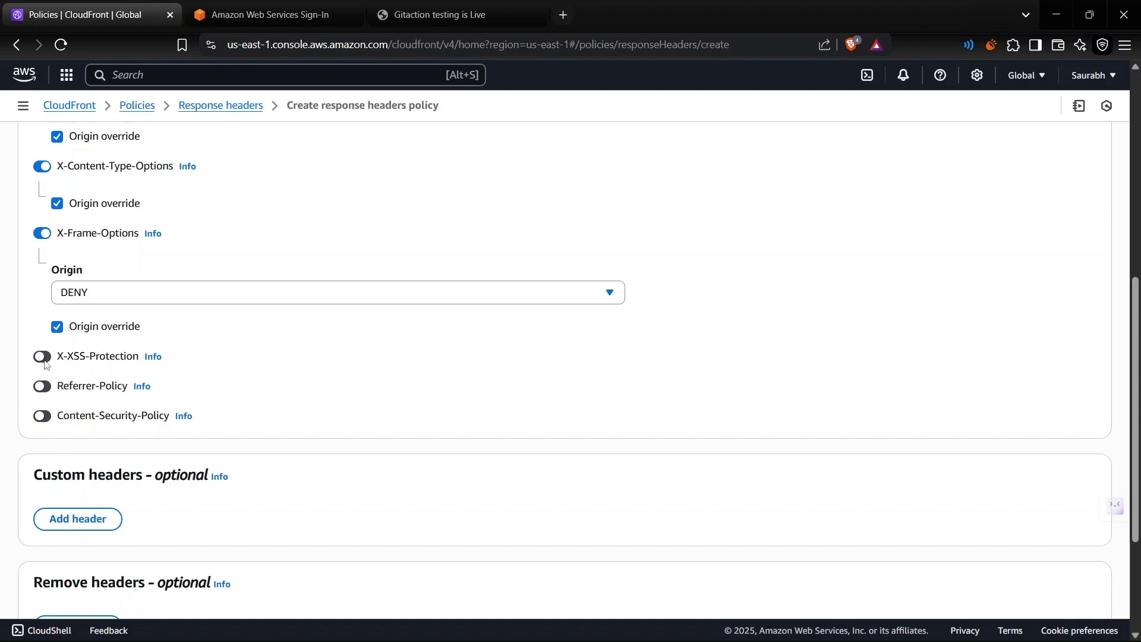
{"action": "left_click", "coordinate": [47, 360]}
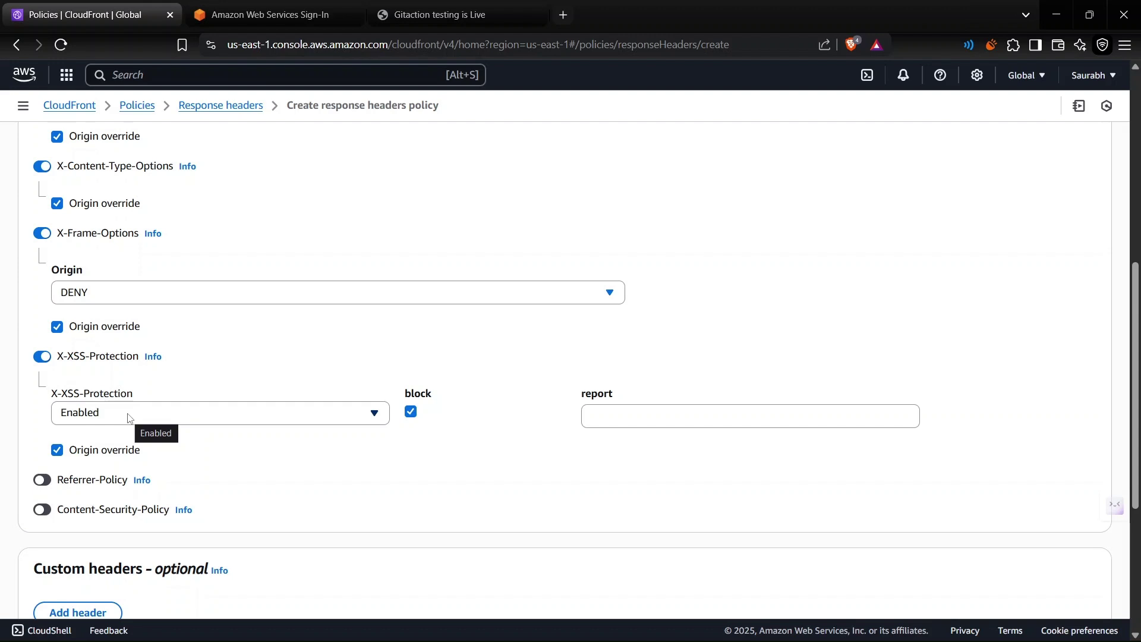
{"action": "left_click", "coordinate": [157, 422]}
{"action": "left_click", "coordinate": [157, 422]}
{"action": "left_click", "coordinate": [253, 423]}
{"action": "left_click", "coordinate": [430, 420]}
{"action": "left_click", "coordinate": [666, 427]}
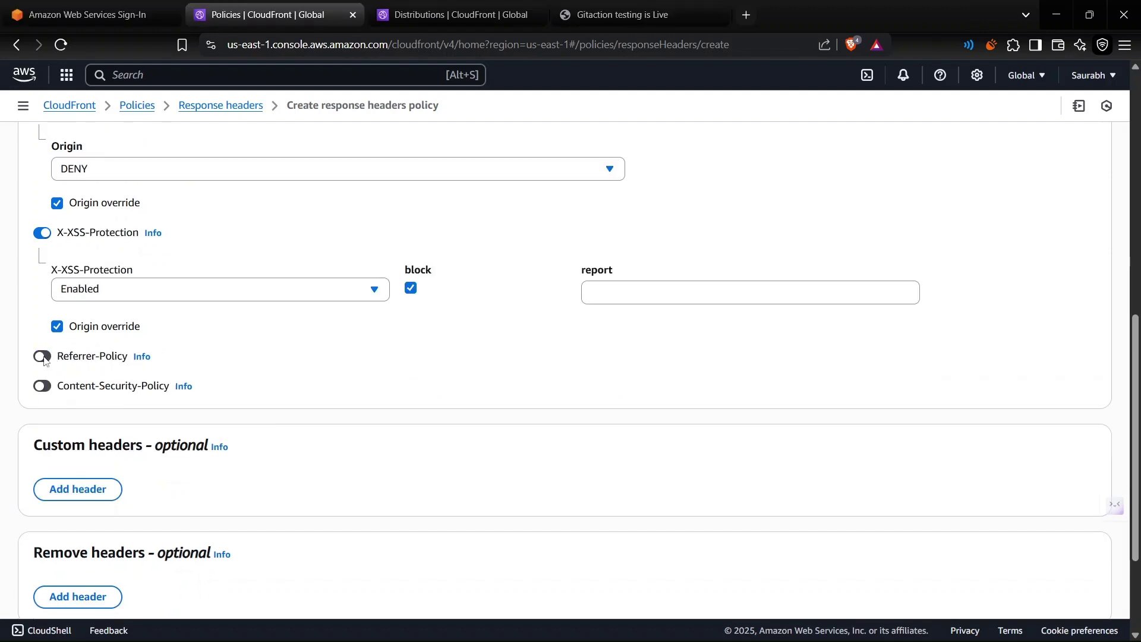
Try the Referrer-Policy header with the no-referrer value and turn the header off again
{"action": "left_click", "coordinate": [42, 357]}
{"action": "left_click", "coordinate": [137, 428]}
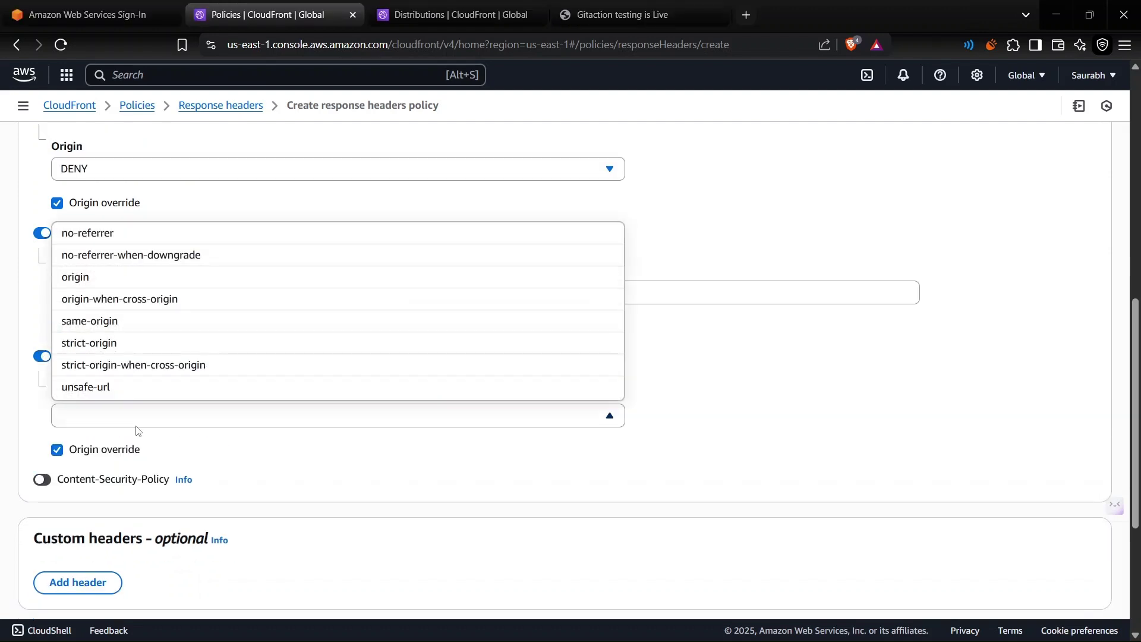
{"action": "left_click", "coordinate": [145, 233]}
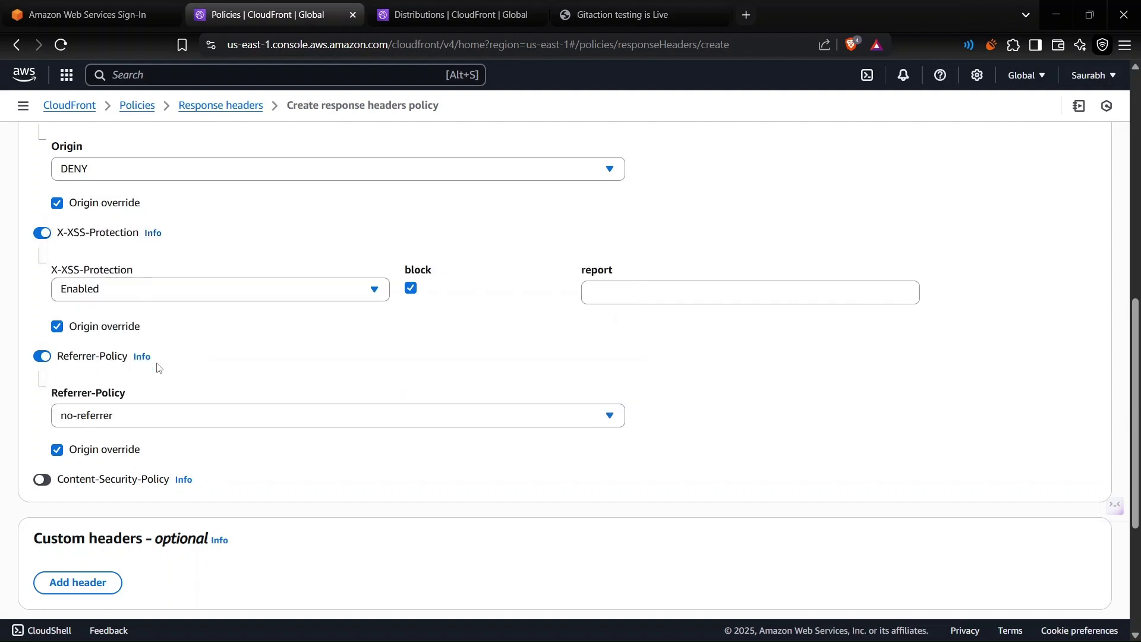
{"action": "left_click", "coordinate": [42, 357]}
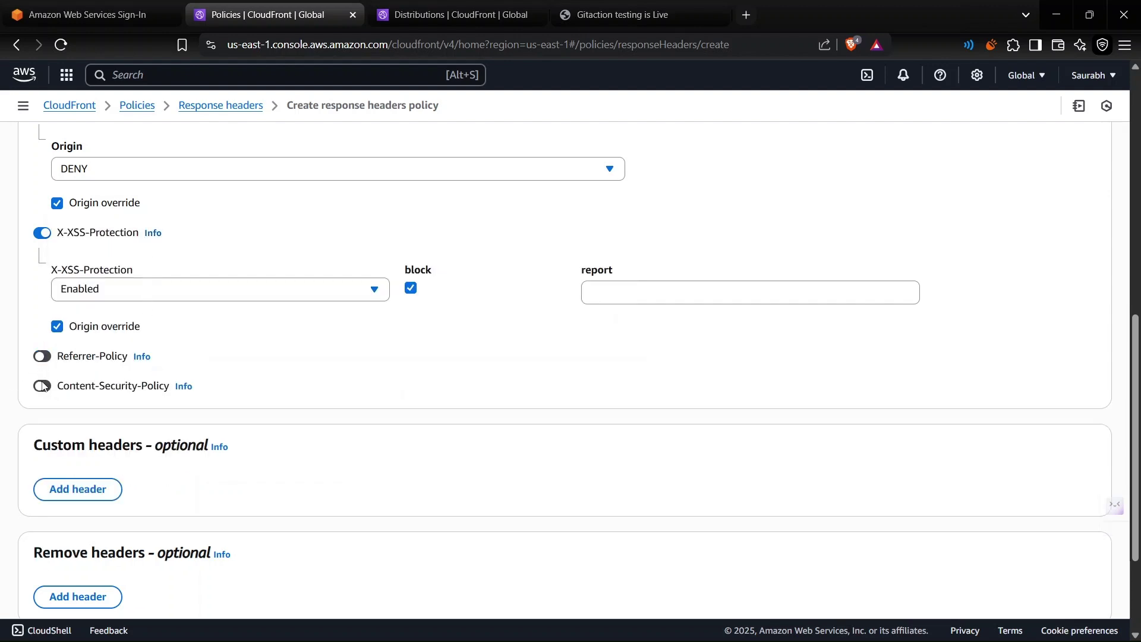
Turn on the Content-Security-Policy header to view its value field, and turn it off again
{"action": "left_click", "coordinate": [42, 385]}
{"action": "left_click", "coordinate": [190, 446]}
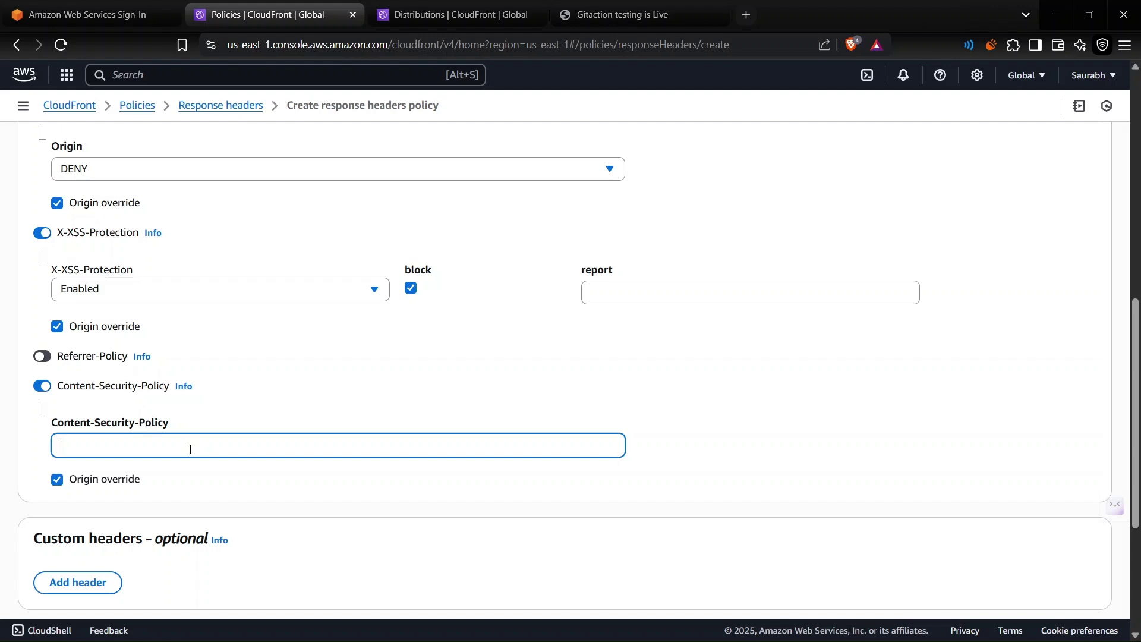
{"action": "left_click", "coordinate": [41, 391]}
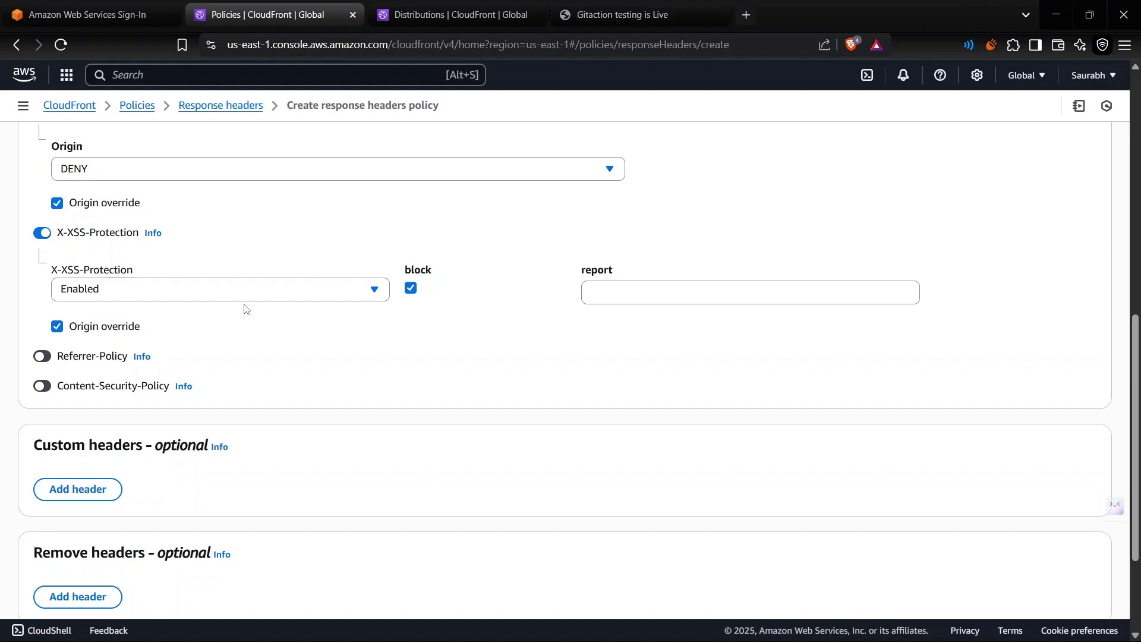
Review the enabled security headers and create the response headers policy
{"action": "scroll", "coordinate": [131, 403], "scroll_direction": "up", "scroll_amount": 2}
{"action": "scroll", "coordinate": [131, 403], "scroll_direction": "up", "scroll_amount": 6}
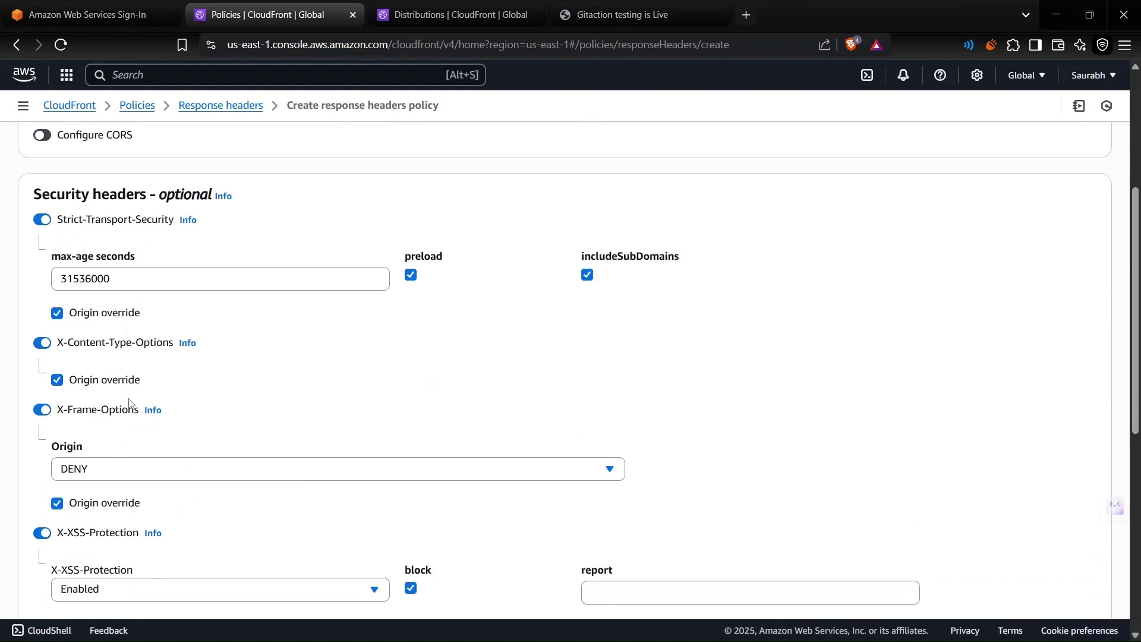
{"action": "scroll", "coordinate": [131, 403], "scroll_direction": "down", "scroll_amount": 10}
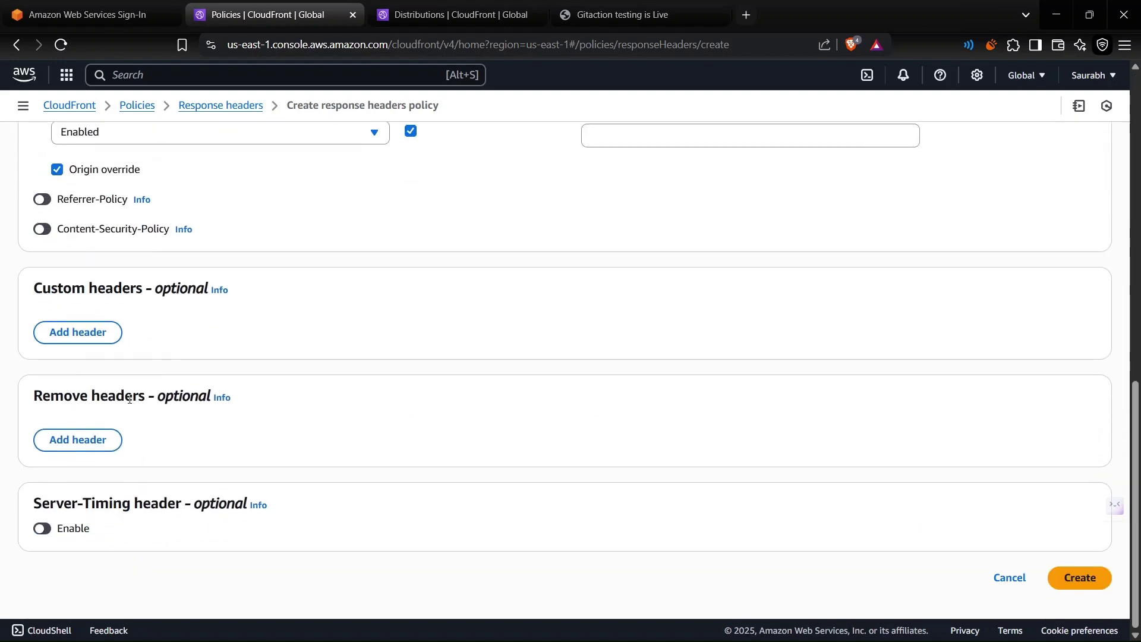
{"action": "left_click", "coordinate": [1070, 576]}
{"action": "key", "text": "super"}
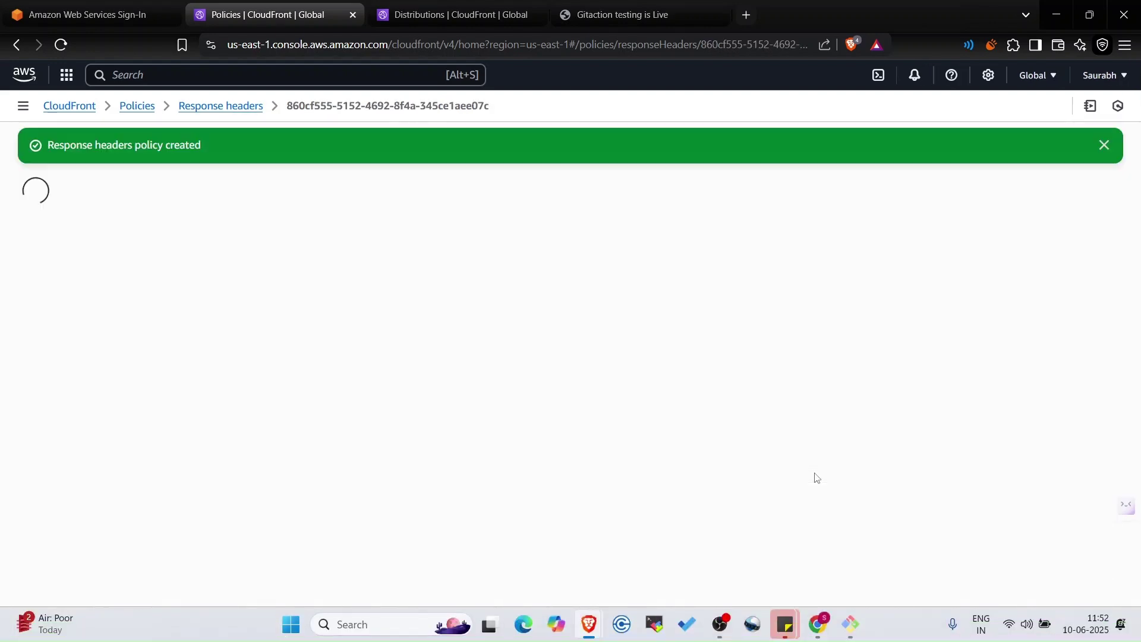
{"action": "key", "text": "super"}
Edit the distribution's default behavior to use the custom response headers policy Response1 and save the changes
{"action": "left_click", "coordinate": [538, 5]}
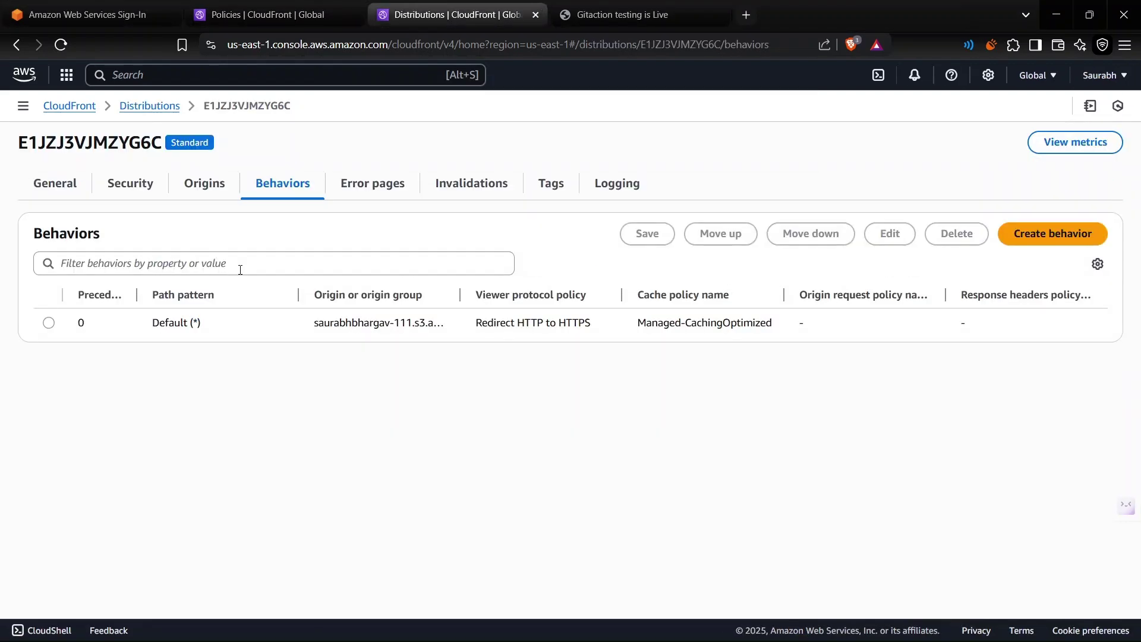
{"action": "left_click", "coordinate": [50, 325]}
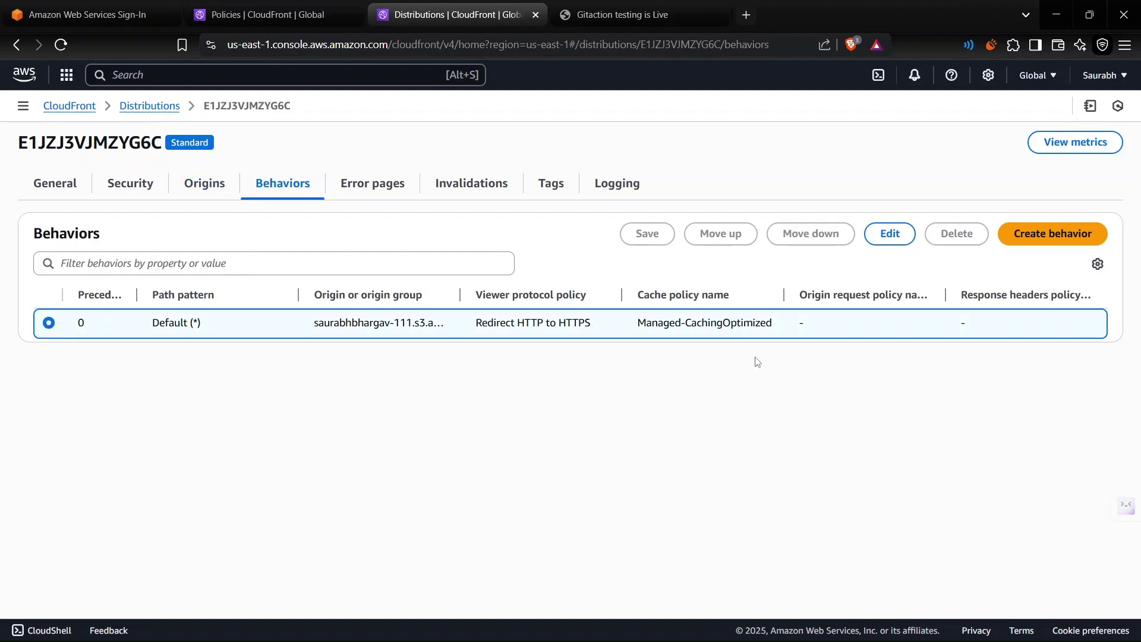
{"action": "left_click", "coordinate": [889, 233]}
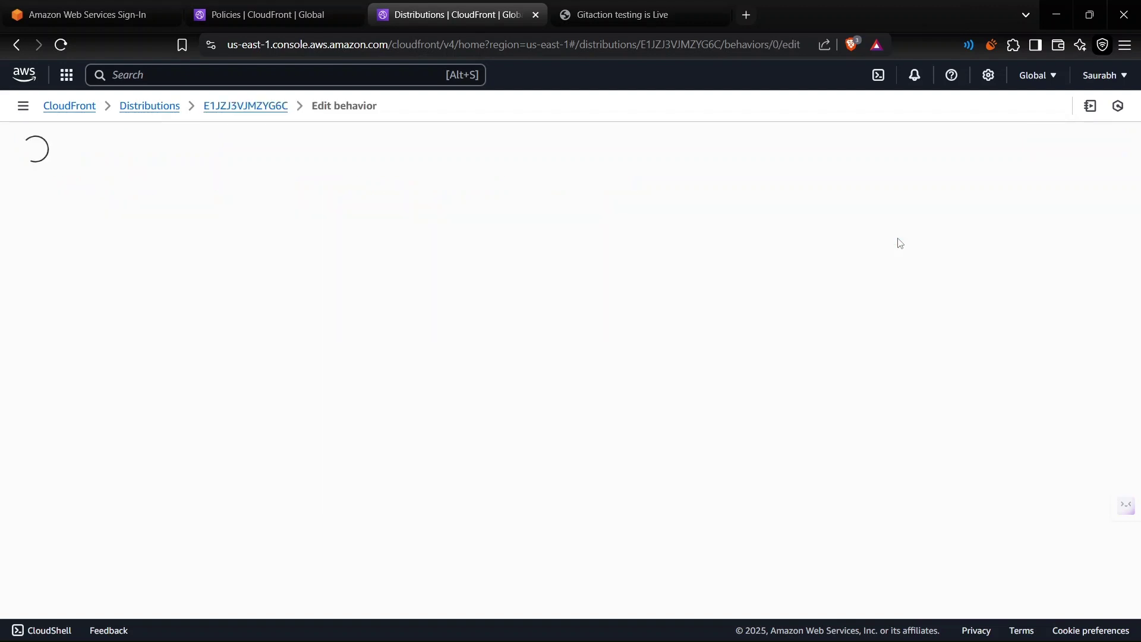
{"action": "scroll", "coordinate": [561, 377], "scroll_direction": "down", "scroll_amount": 10}
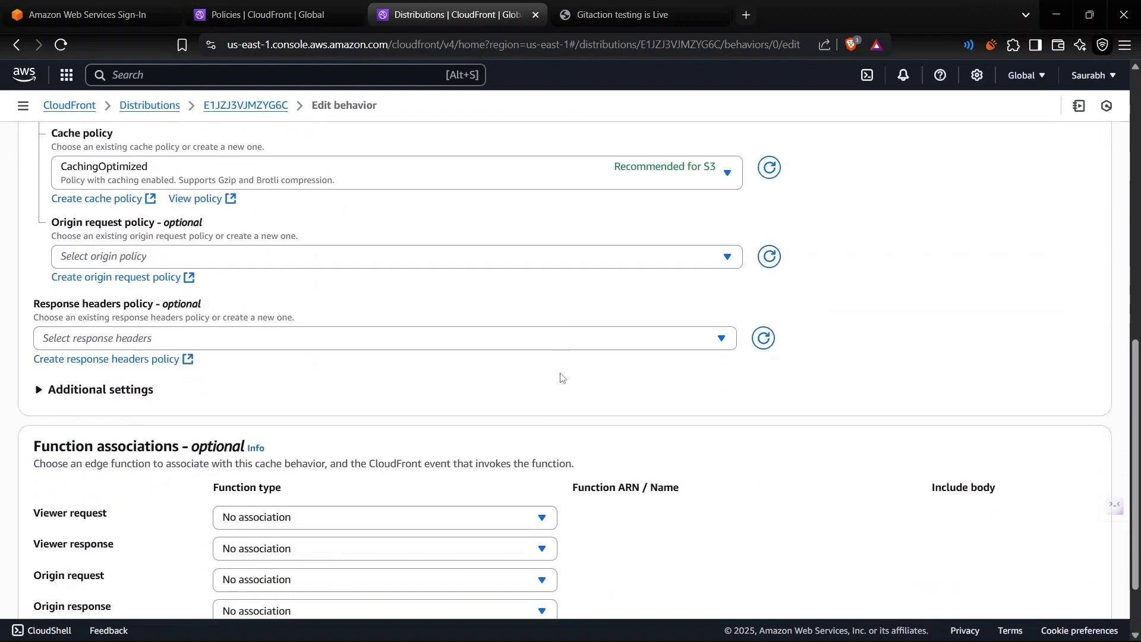
{"action": "left_click", "coordinate": [596, 323]}
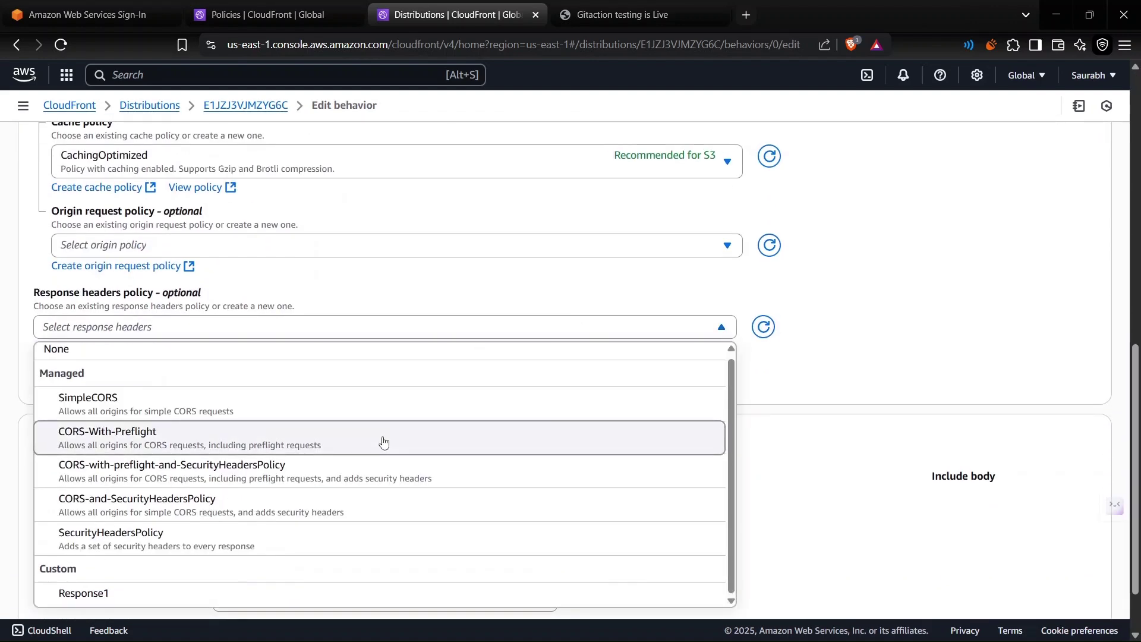
{"action": "left_click", "coordinate": [142, 593]}
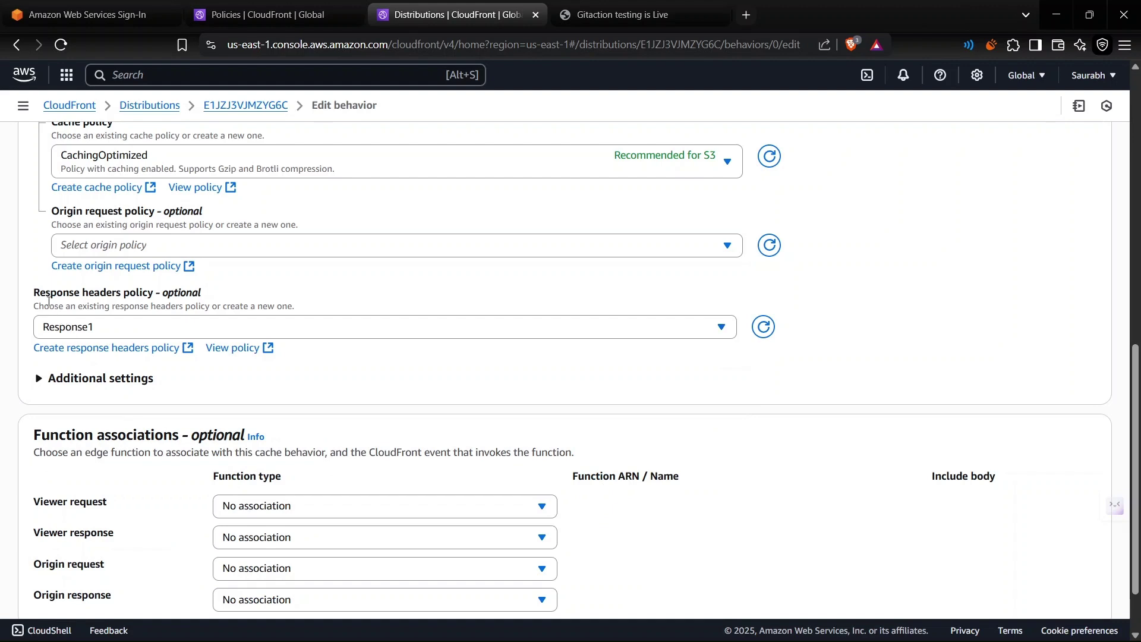
{"action": "scroll", "coordinate": [152, 304], "scroll_direction": "down", "scroll_amount": 2}
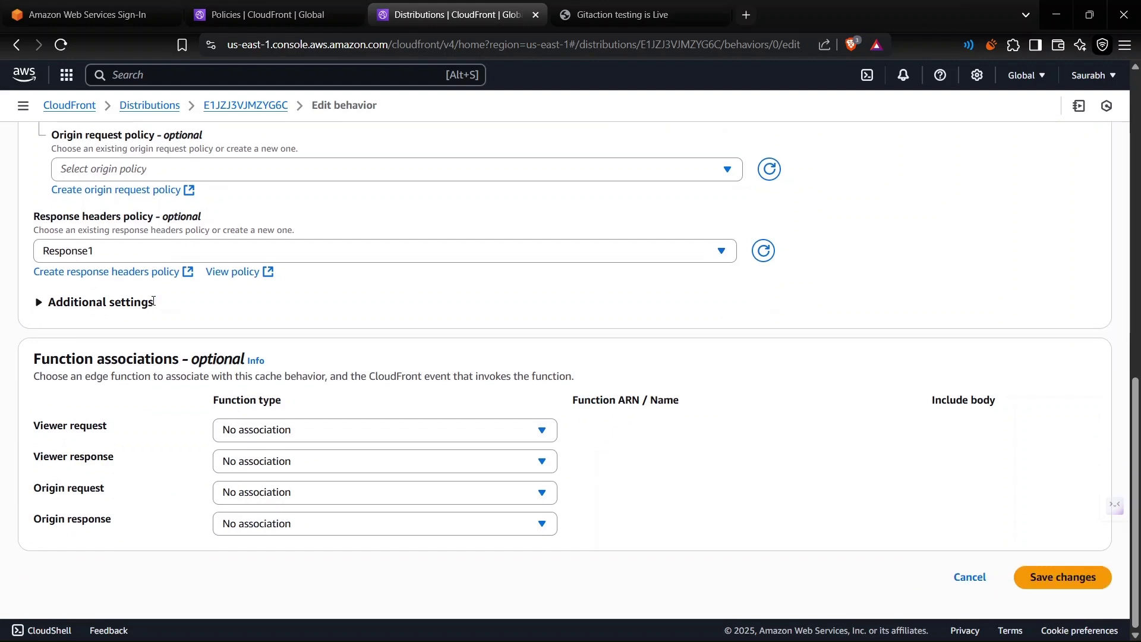
{"action": "left_click", "coordinate": [226, 250]}
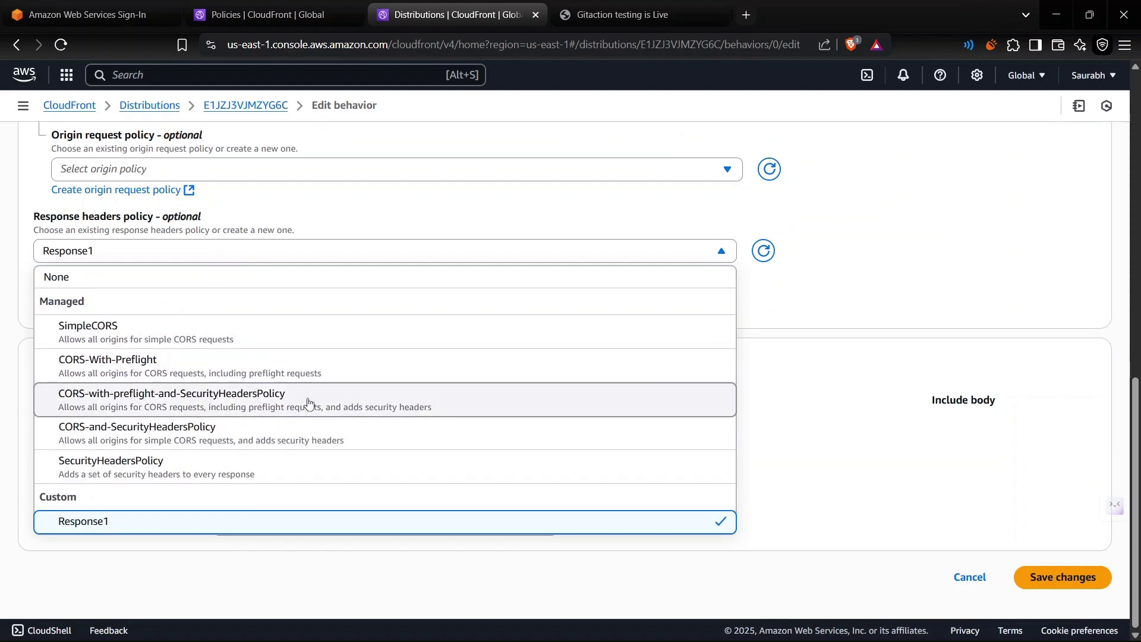
{"action": "left_click", "coordinate": [845, 329]}
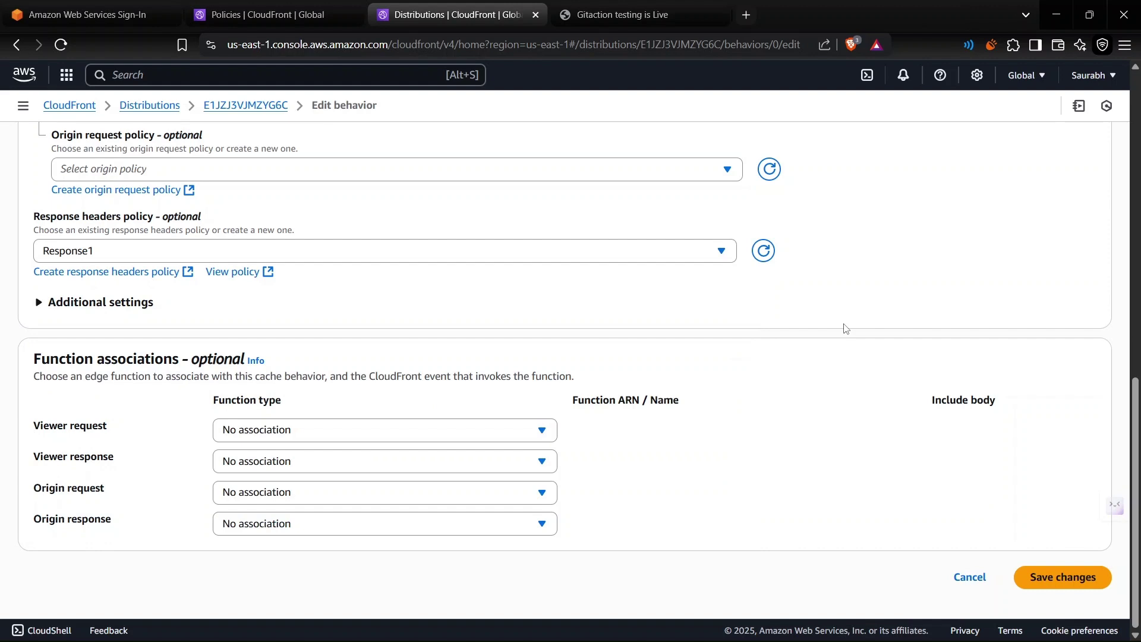
{"action": "left_click", "coordinate": [1061, 576]}
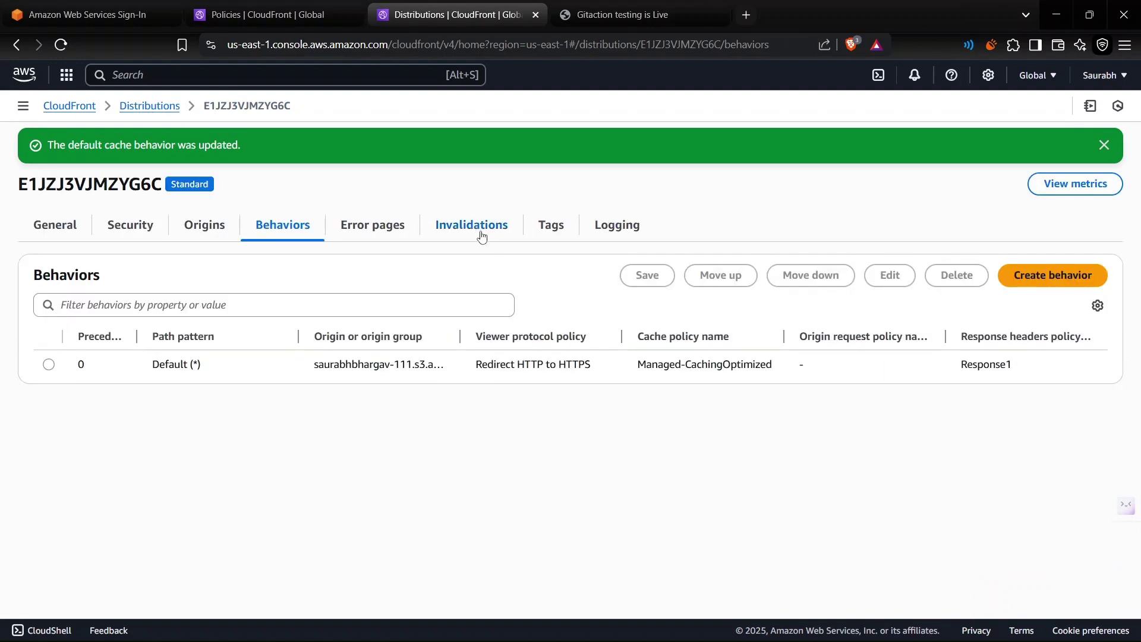
{"action": "left_click", "coordinate": [471, 183]}
{"action": "left_click", "coordinate": [1033, 234]}
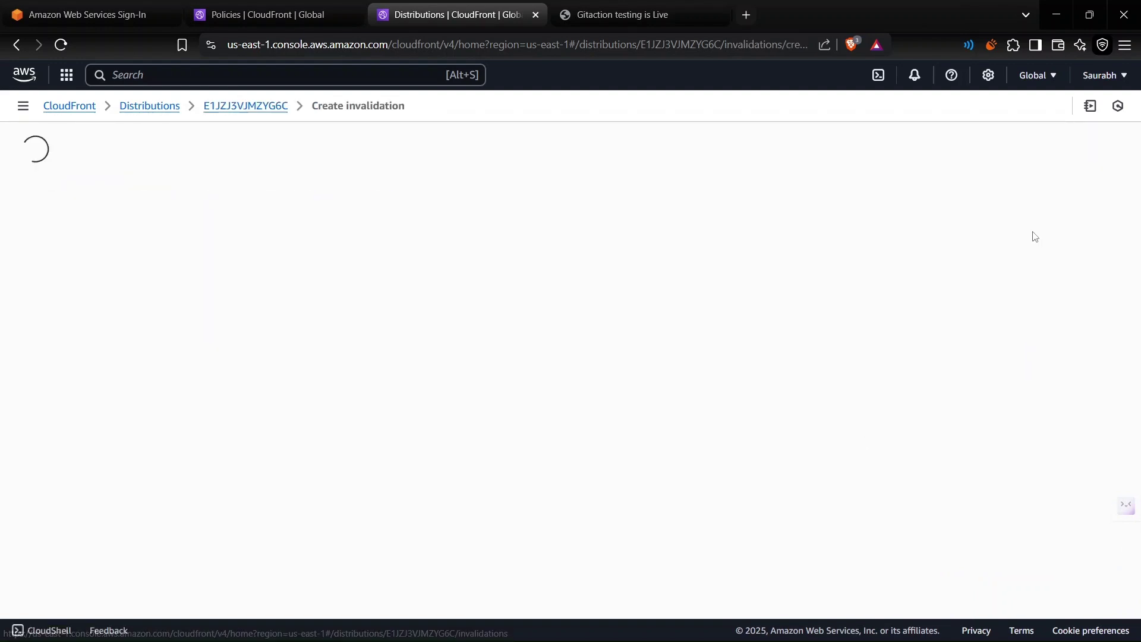
{"action": "left_click", "coordinate": [414, 263]}
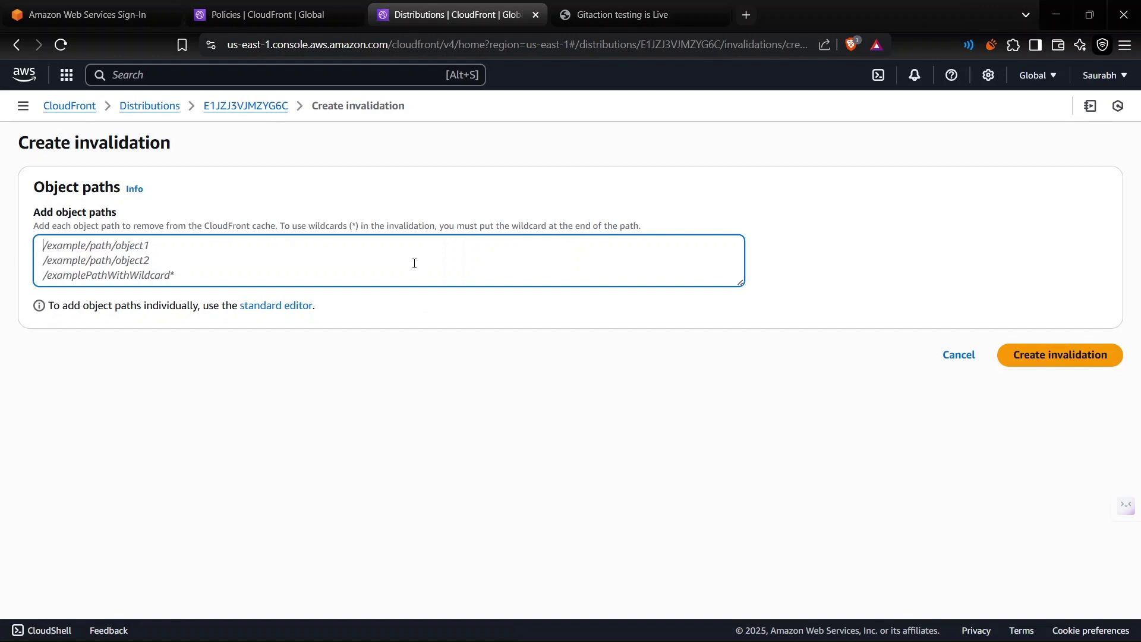
{"action": "left_click", "coordinate": [962, 355]}
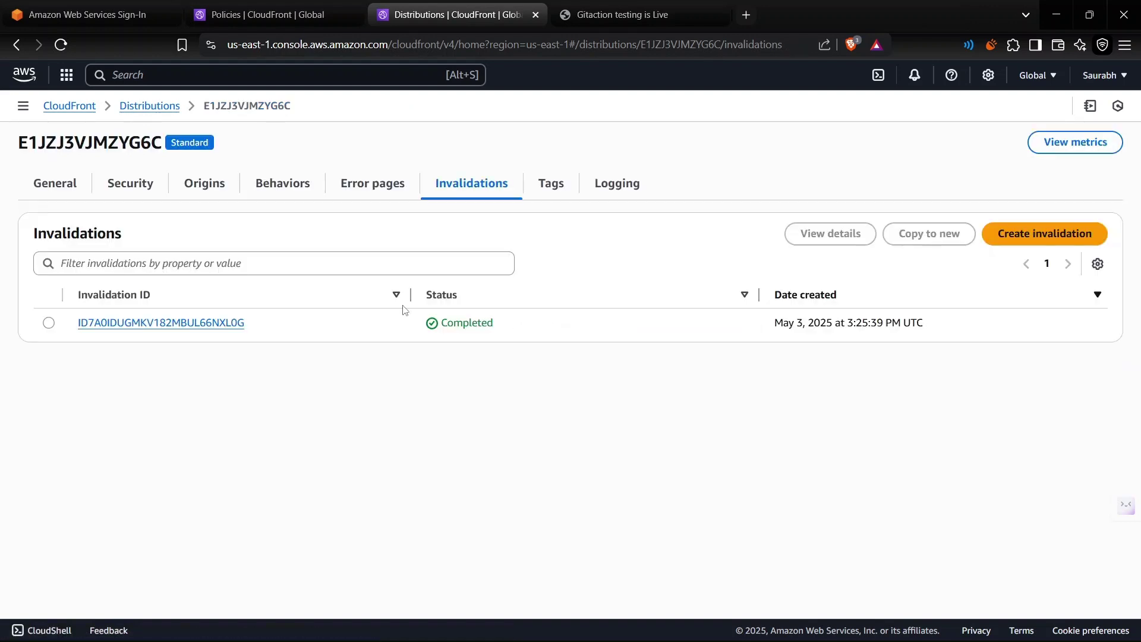
Copy the distribution's existing invalidation to a new one with the object path /* and create it
{"action": "left_click", "coordinate": [48, 323]}
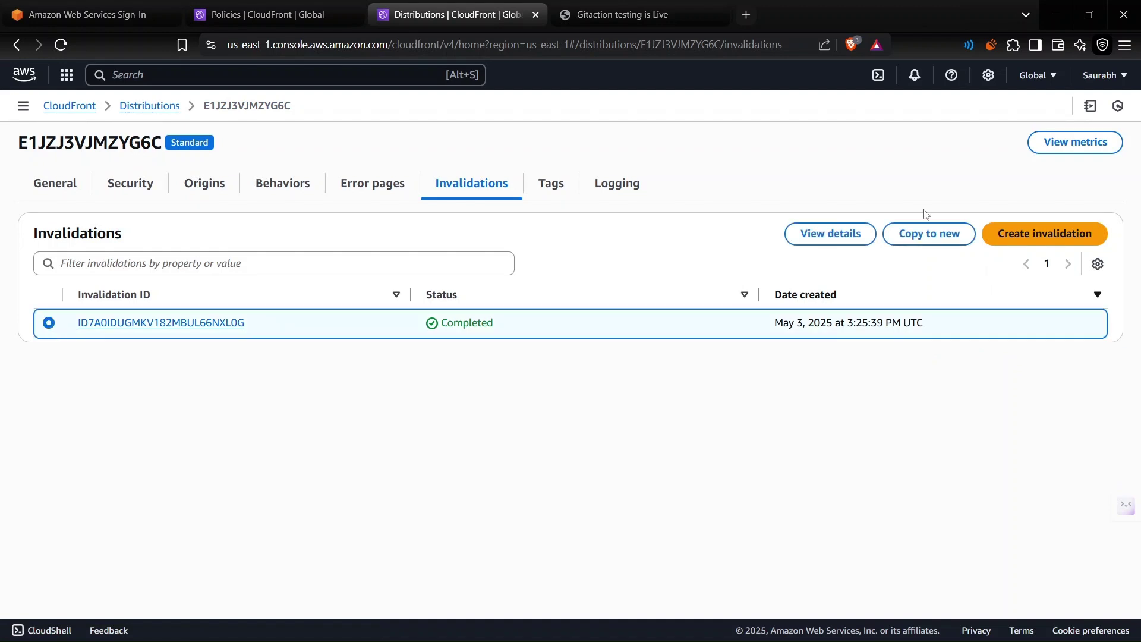
{"action": "left_click", "coordinate": [932, 234]}
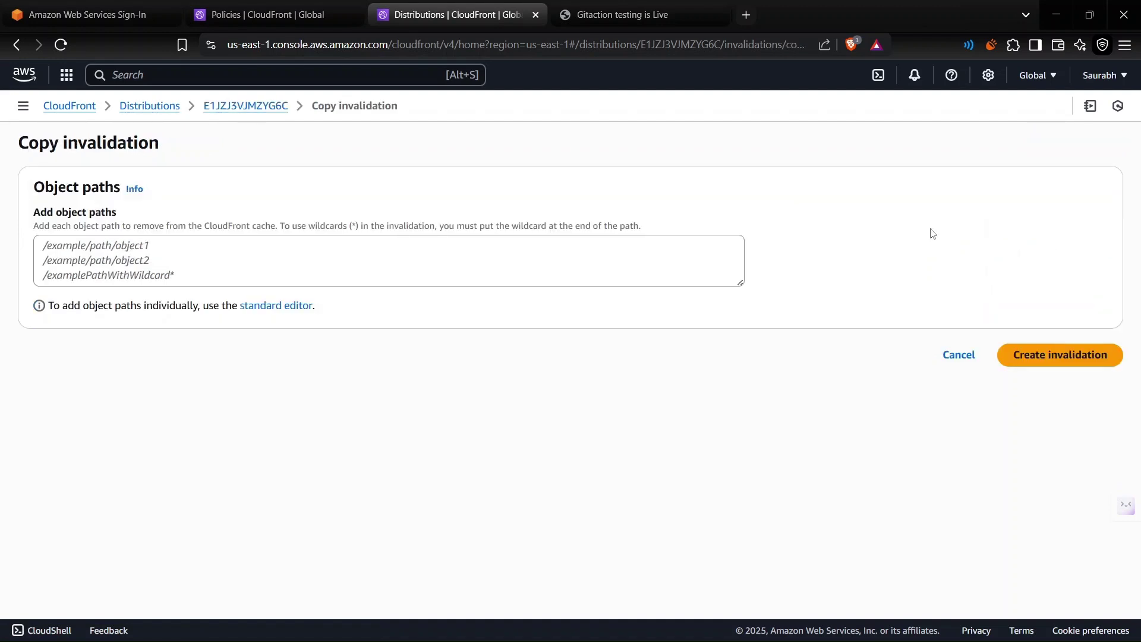
{"action": "left_click", "coordinate": [665, 247]}
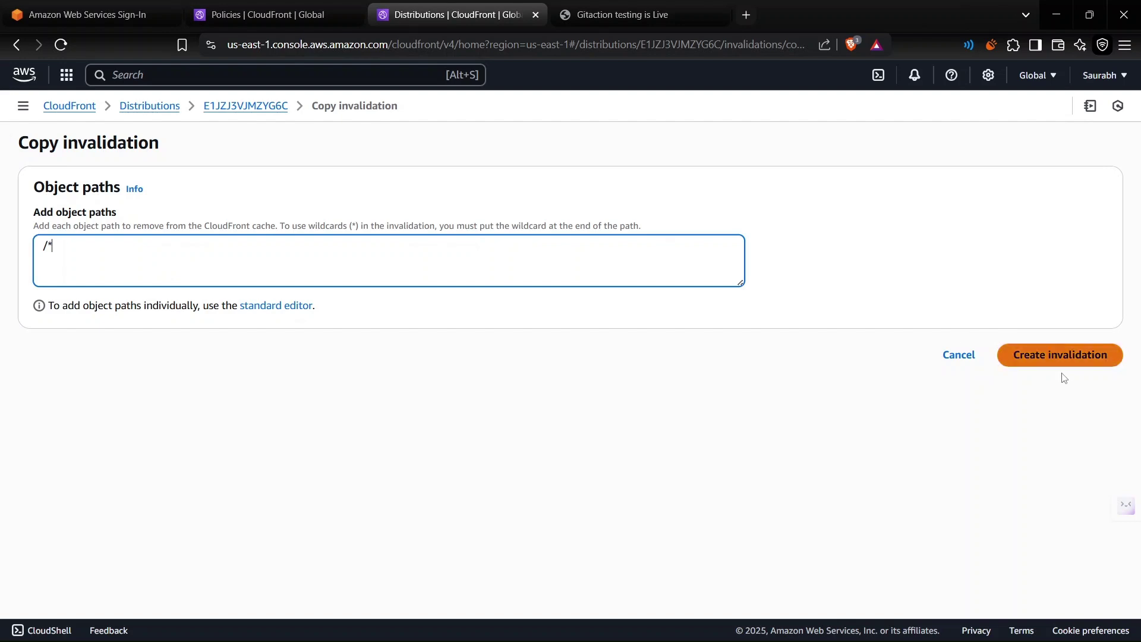
{"action": "left_click", "coordinate": [1079, 363]}
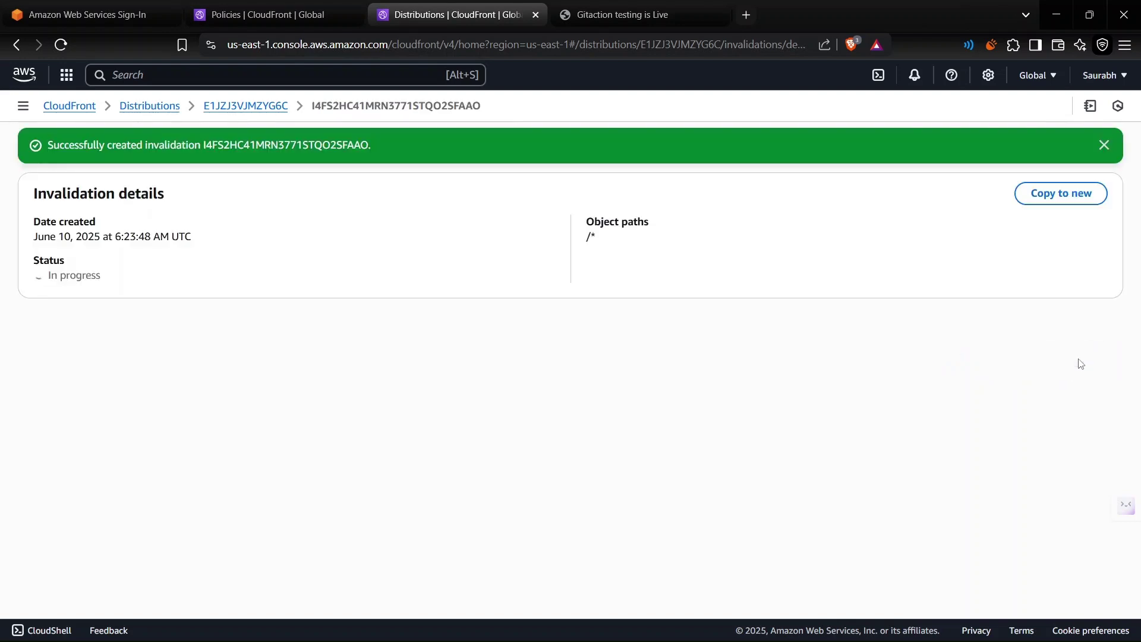
Go back to the distribution and check the status of the new invalidation in its invalidations list
{"action": "left_click", "coordinate": [245, 108]}
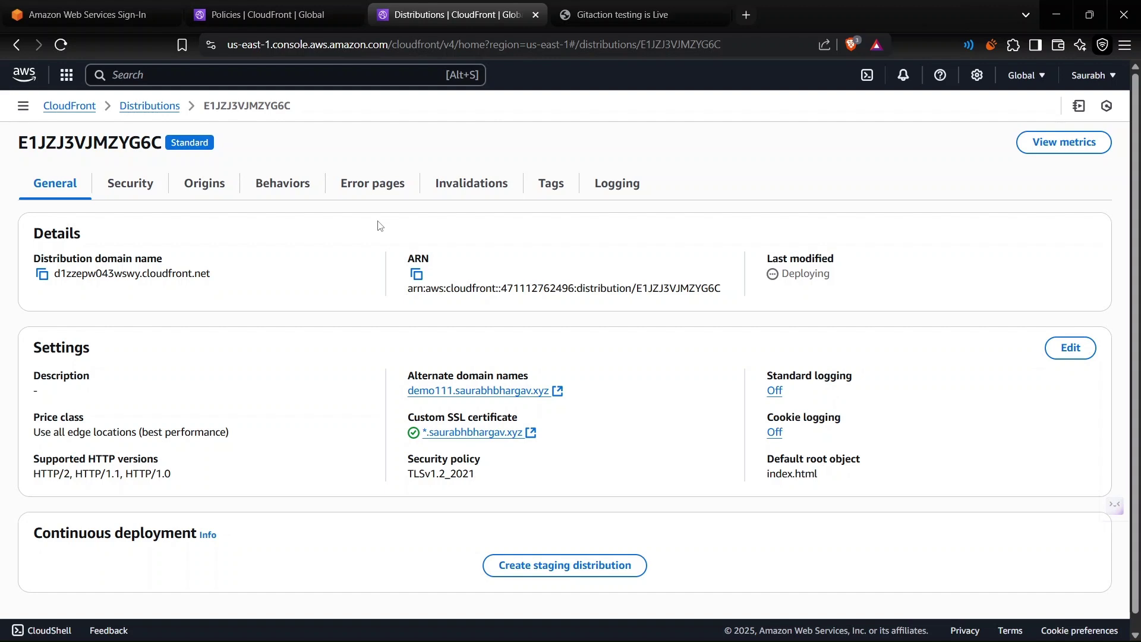
{"action": "left_click", "coordinate": [476, 191]}
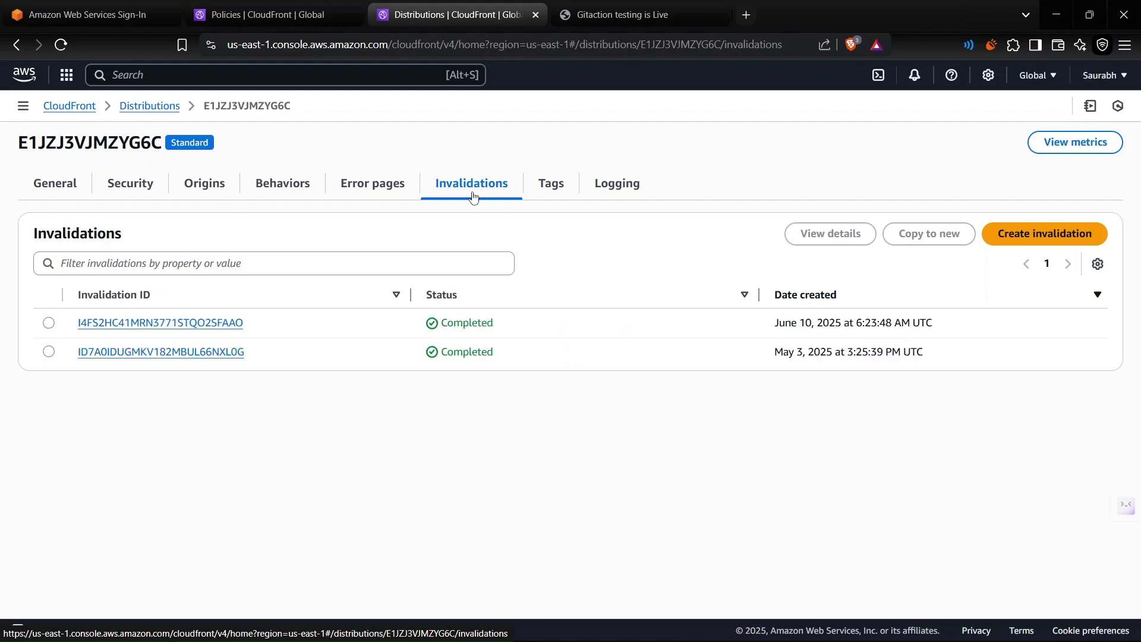
{"action": "left_click", "coordinate": [856, 629]}
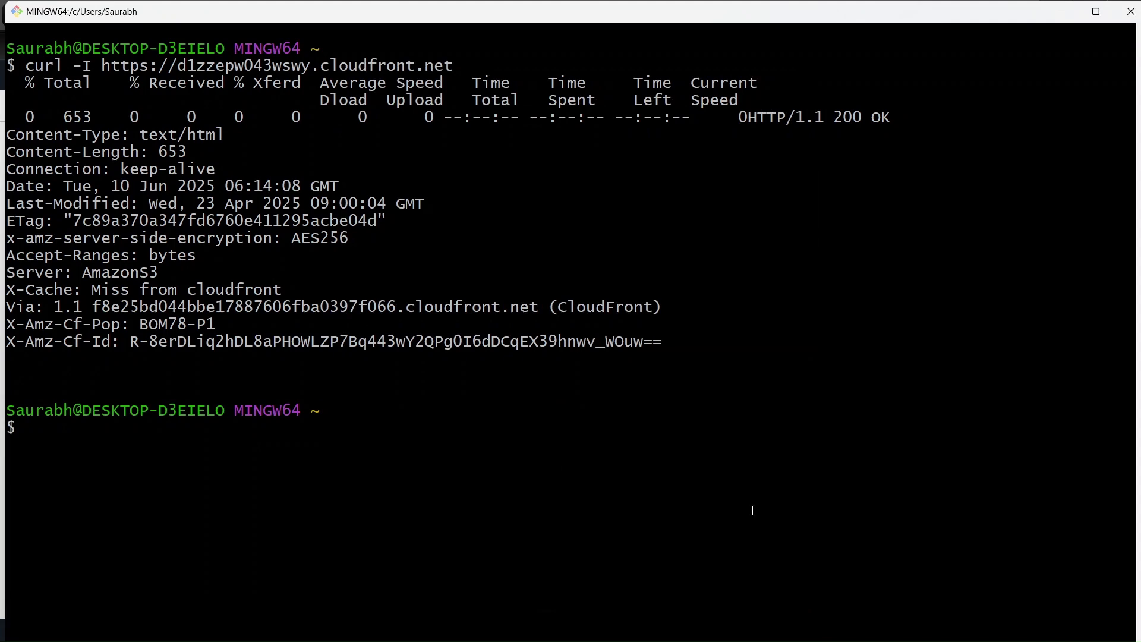
{"action": "key", "text": "Up"}
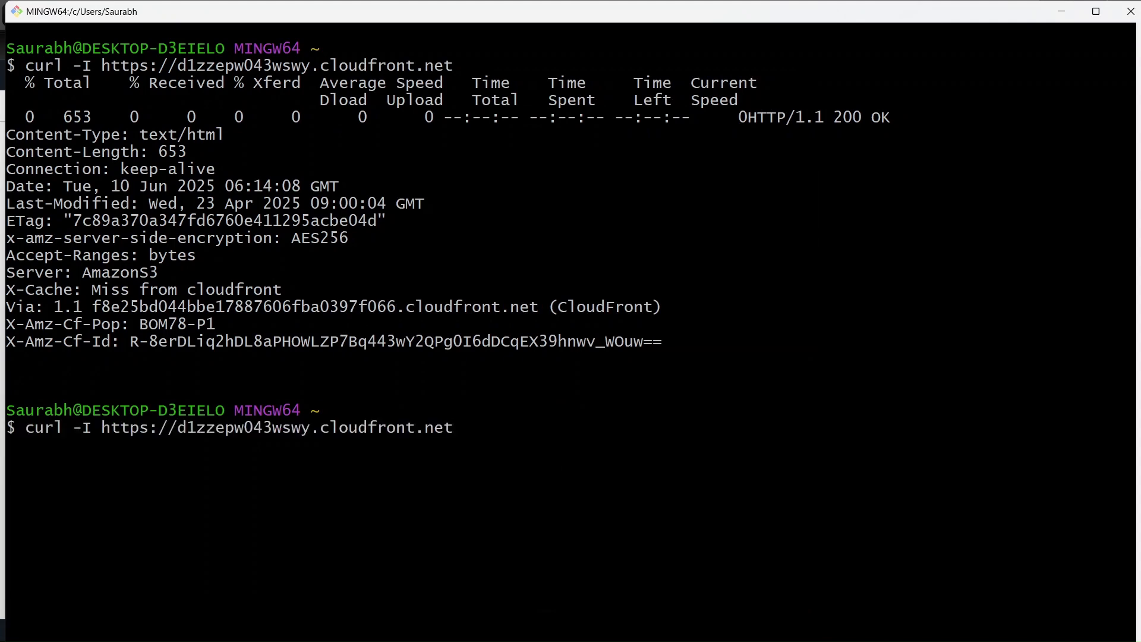
{"action": "key", "text": "Return"}
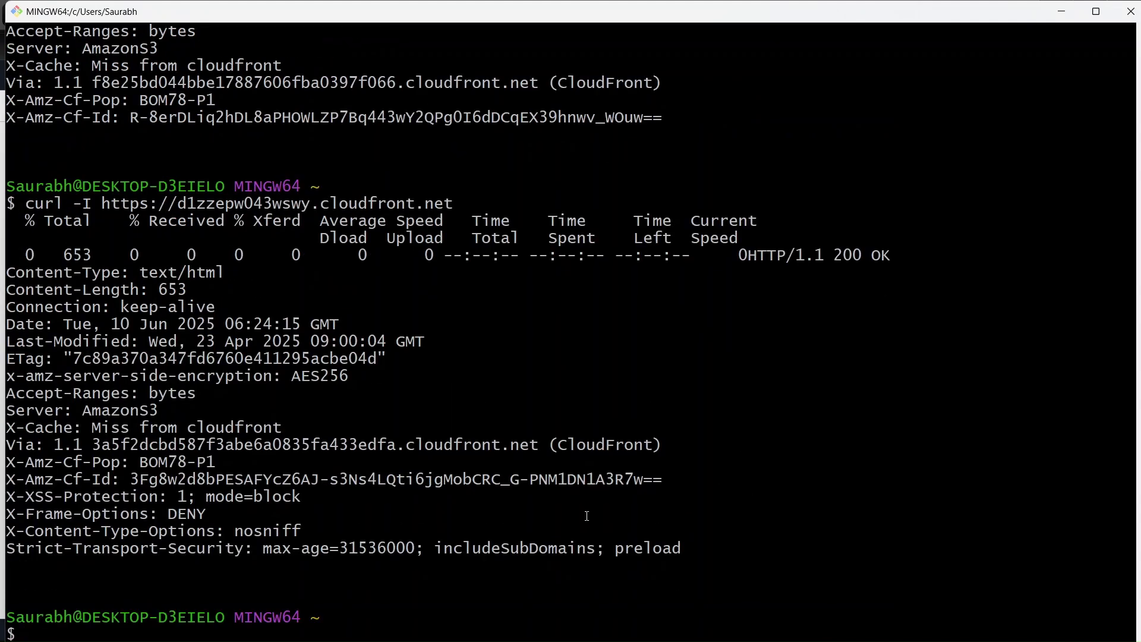
Examine the Strict-Transport-Security, X-Content-Type-Options, X-Frame-Options and X-XSS-Protection headers in the latest curl response
{"action": "scroll", "coordinate": [553, 520], "scroll_direction": "up", "scroll_amount": 1}
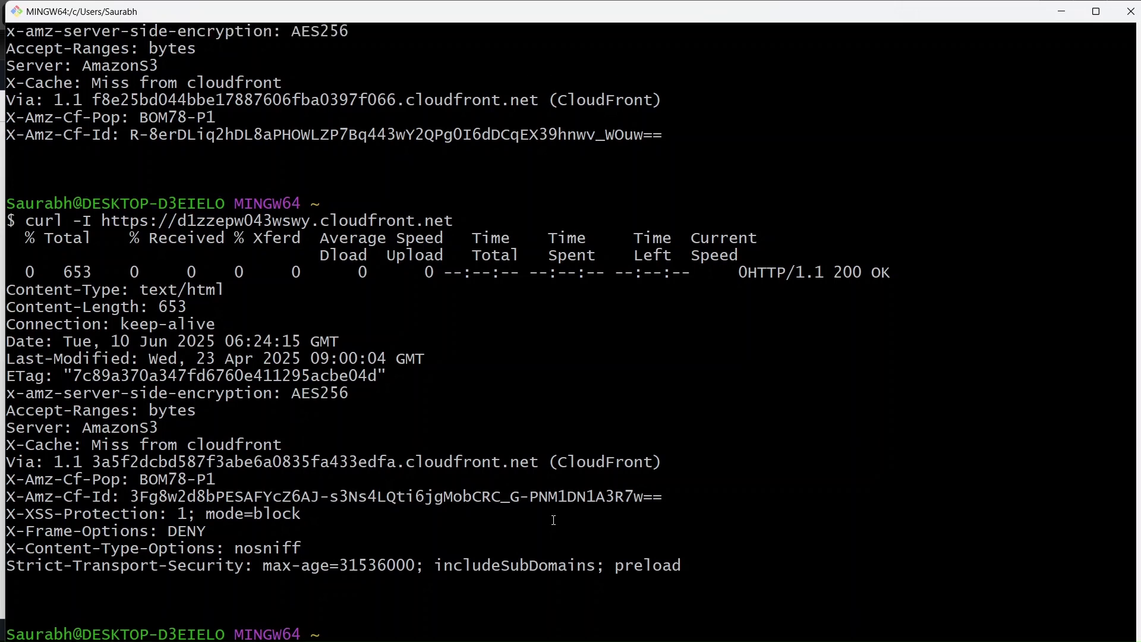
{"action": "triple_click", "coordinate": [422, 559]}
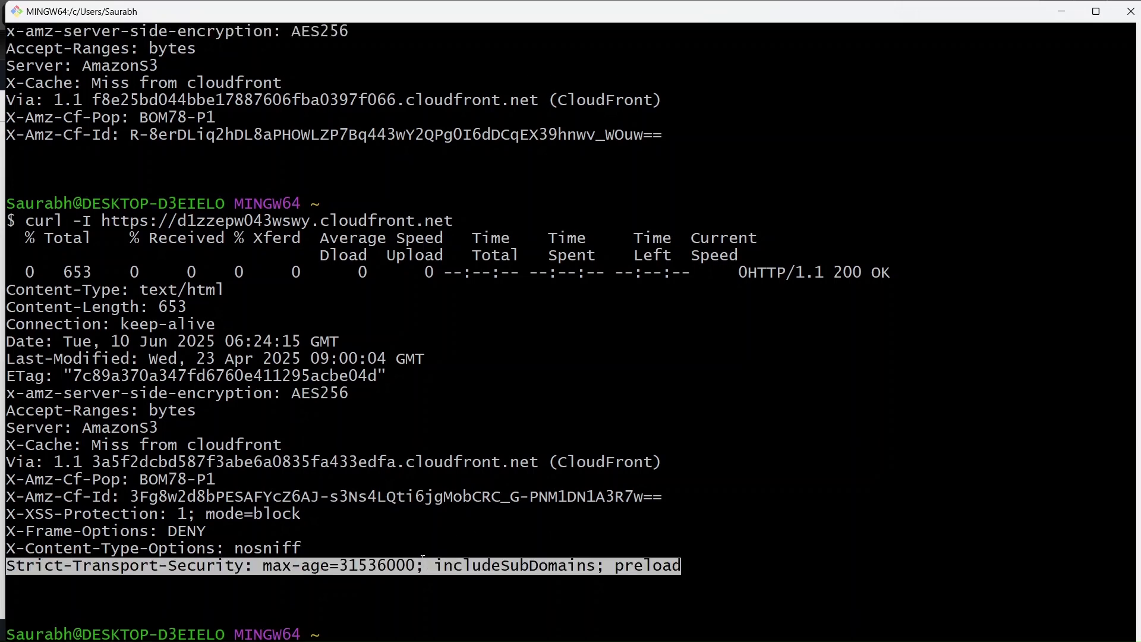
{"action": "scroll", "coordinate": [422, 559], "scroll_direction": "up", "scroll_amount": 2}
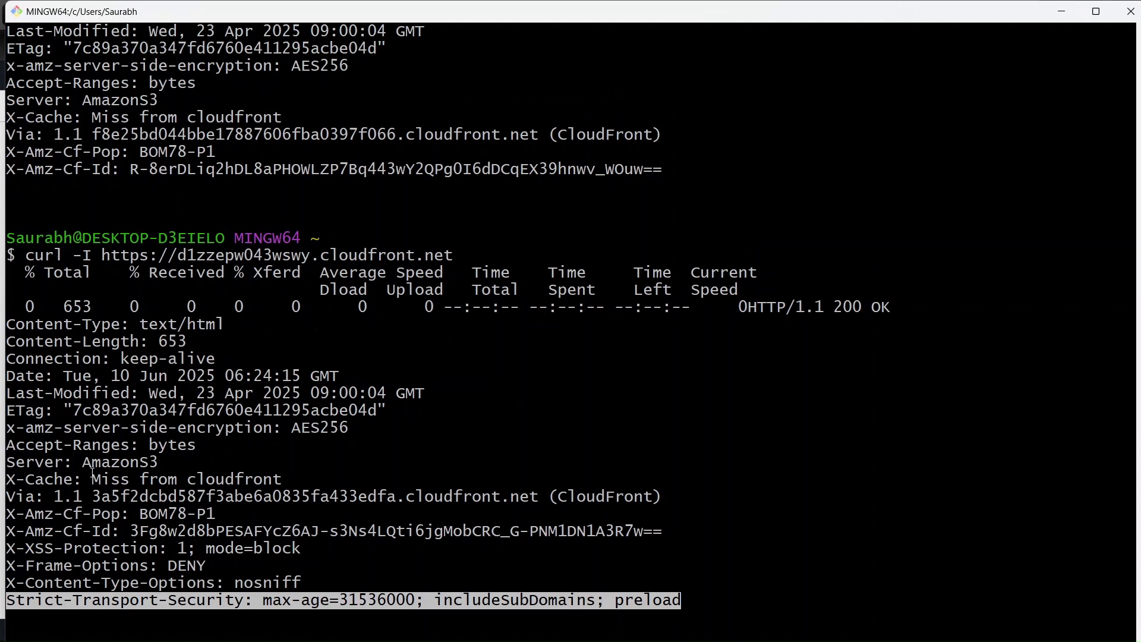
{"action": "triple_click", "coordinate": [86, 600]}
{"action": "triple_click", "coordinate": [89, 585]}
{"action": "triple_click", "coordinate": [87, 568]}
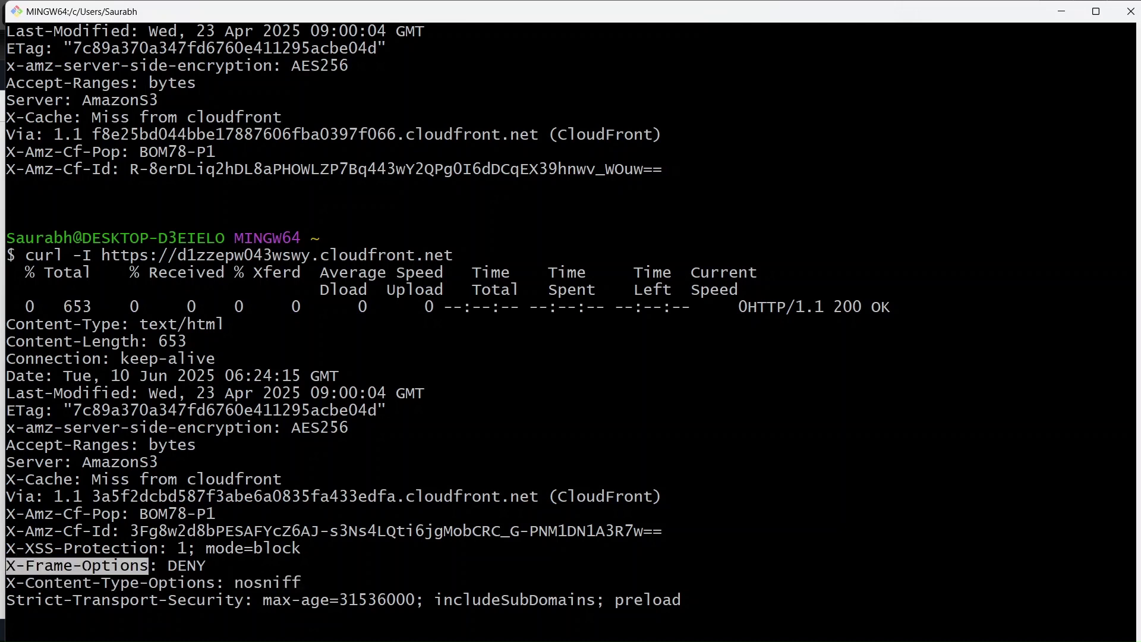
{"action": "triple_click", "coordinate": [92, 548]}
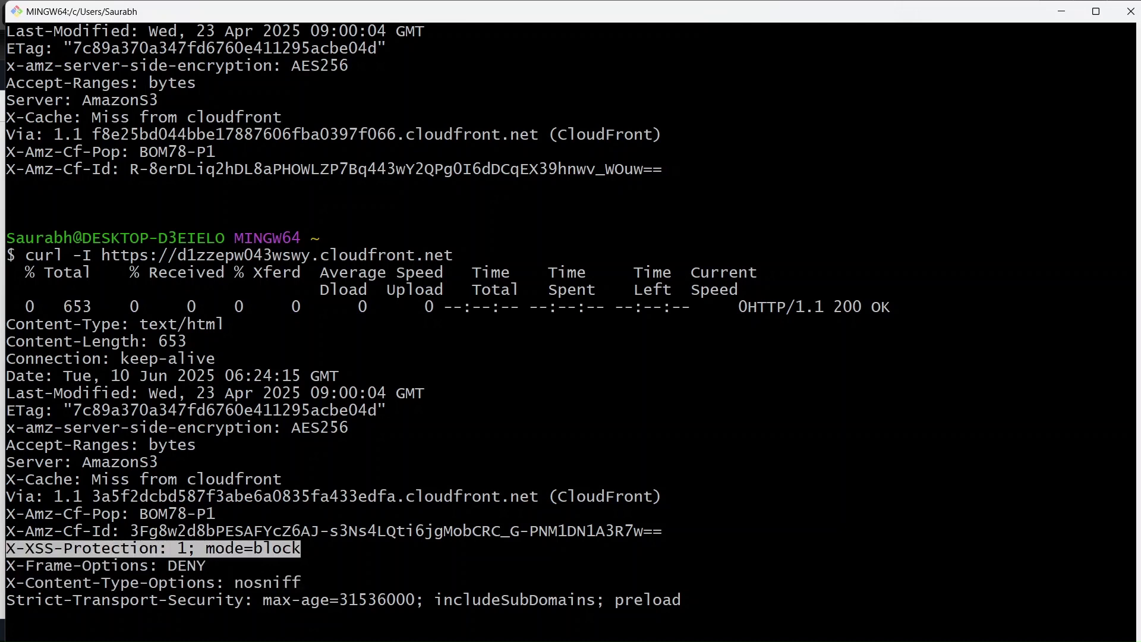
{"action": "scroll", "coordinate": [92, 548], "scroll_direction": "up", "scroll_amount": 1}
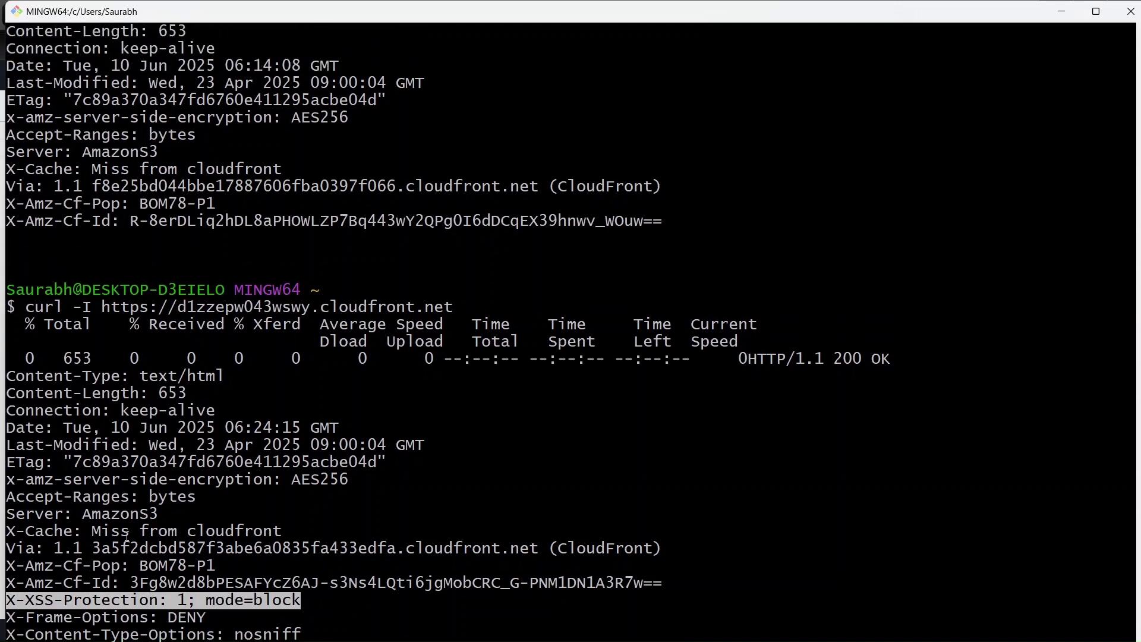
{"action": "left_click", "coordinate": [166, 405]}
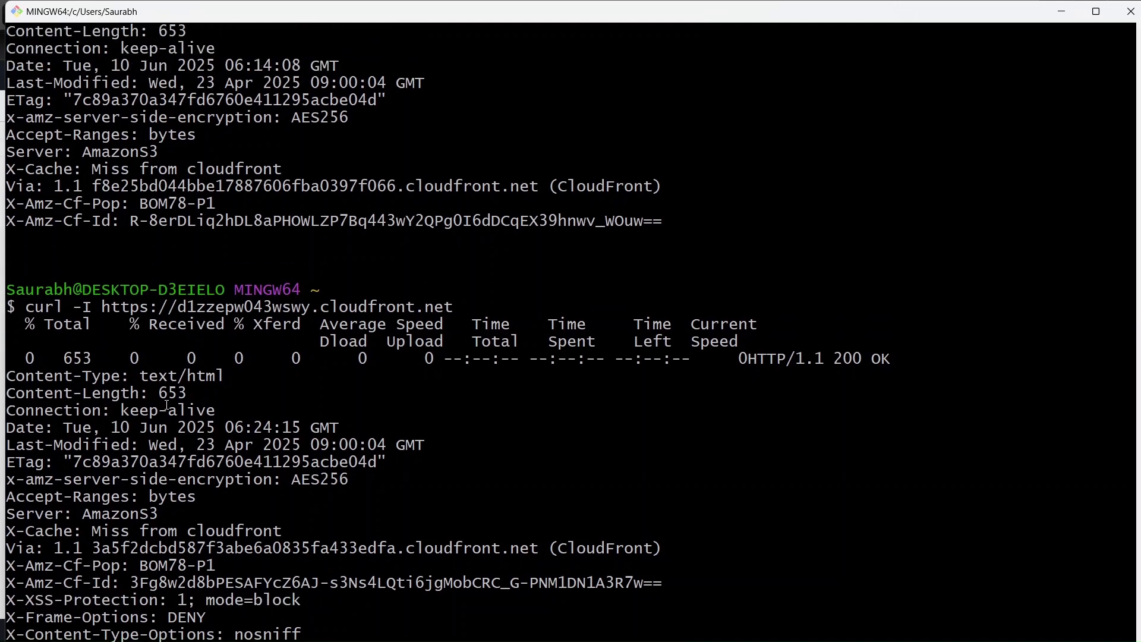
Run the same curl header request again and compare its X-Cache header with the one in the previous response
{"action": "scroll", "coordinate": [166, 405], "scroll_direction": "down", "scroll_amount": 2}
{"action": "key", "text": "Up"}
{"action": "key", "text": "Return"}
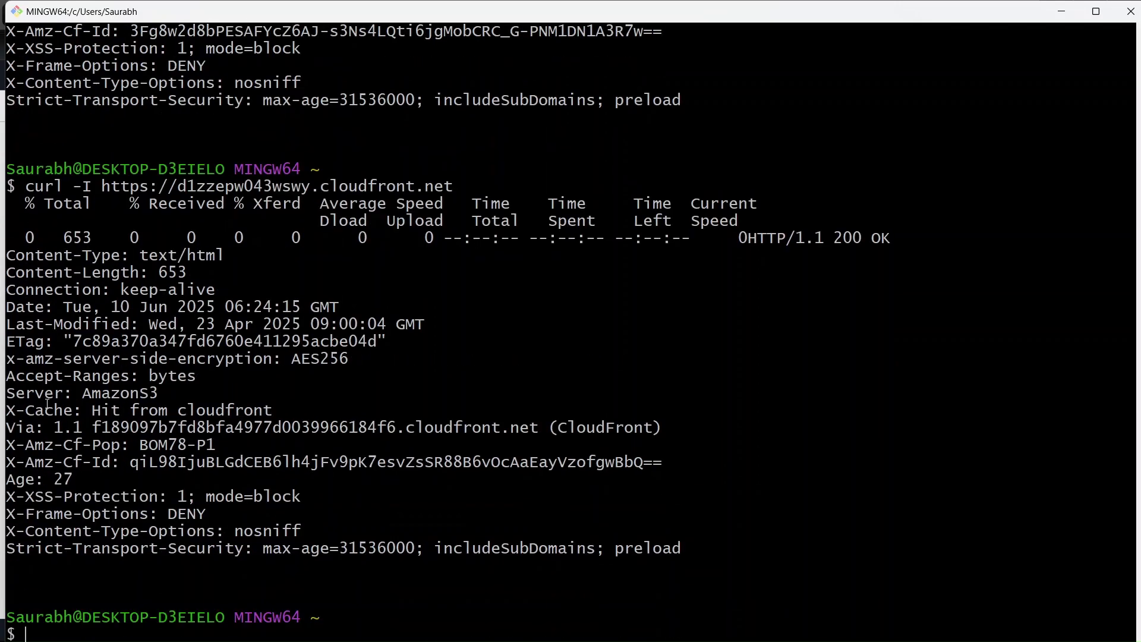
{"action": "double_click", "coordinate": [47, 410]}
{"action": "triple_click", "coordinate": [113, 410]}
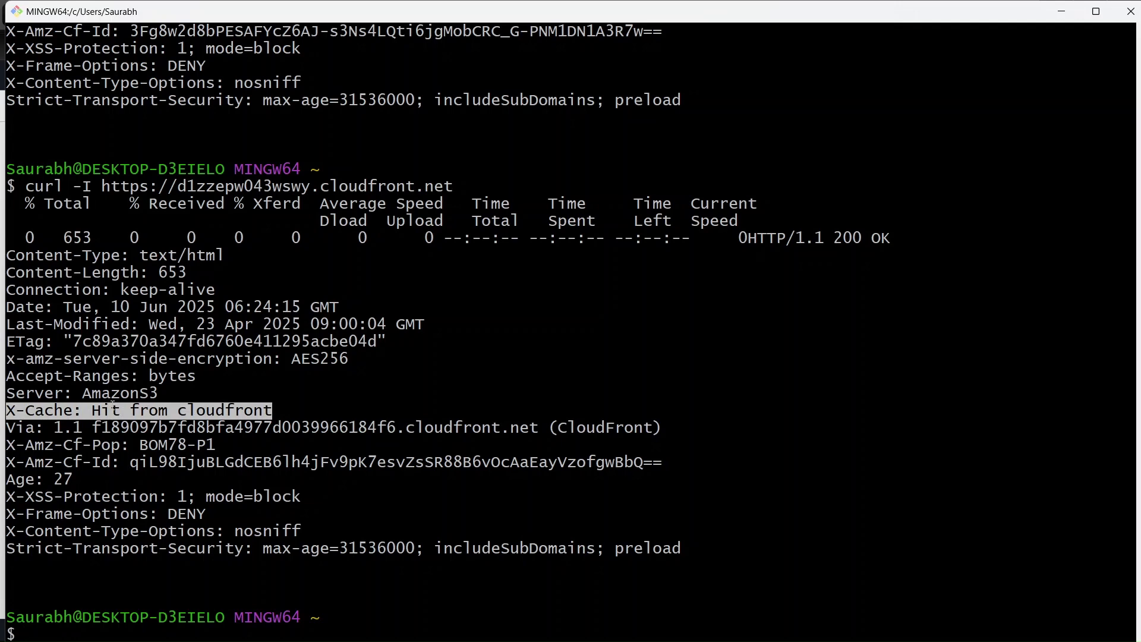
{"action": "scroll", "coordinate": [113, 406], "scroll_direction": "up", "scroll_amount": 1}
{"action": "scroll", "coordinate": [113, 406], "scroll_direction": "down", "scroll_amount": 1}
{"action": "scroll", "coordinate": [387, 361], "scroll_direction": "up", "scroll_amount": 4}
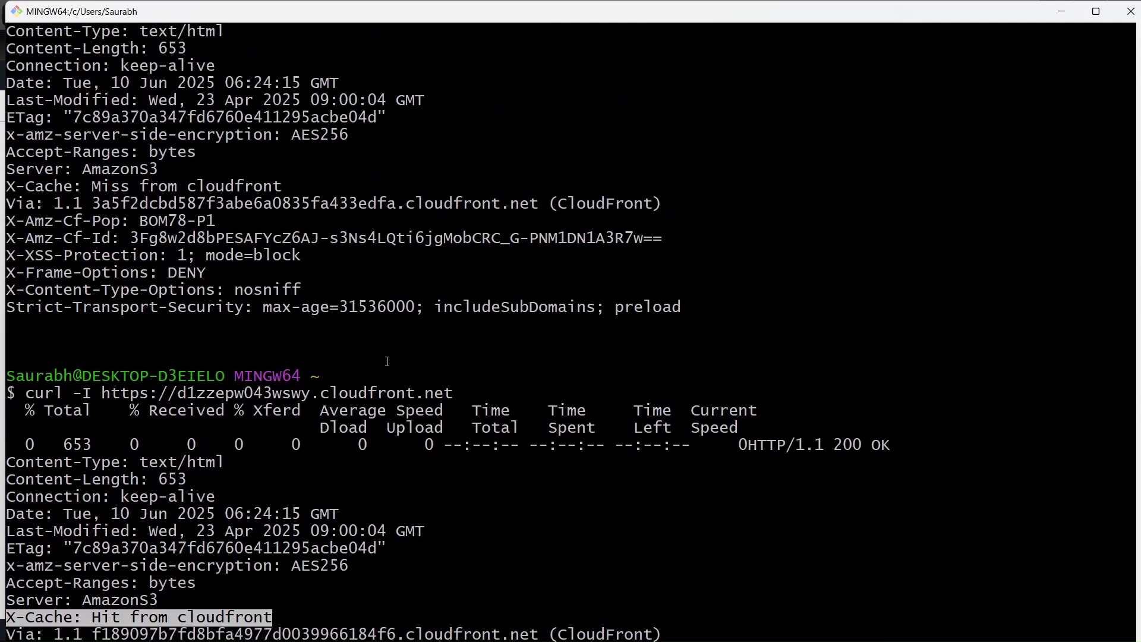
{"action": "scroll", "coordinate": [386, 361], "scroll_direction": "down", "scroll_amount": 4}
{"action": "left_click", "coordinate": [543, 348]}
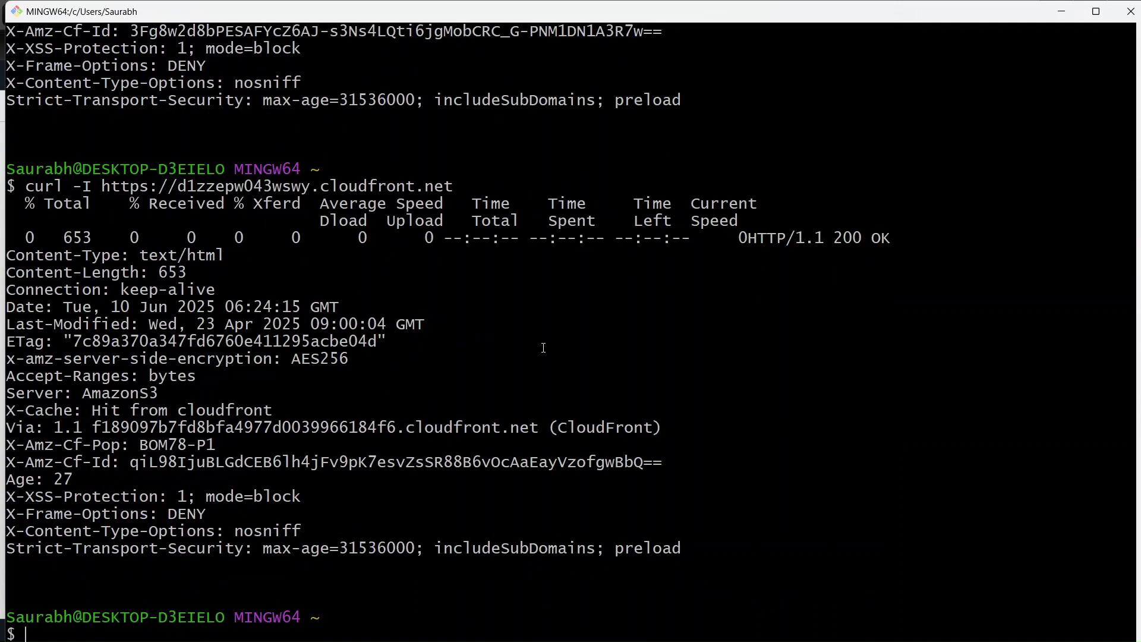
Return to the CloudFront console in the browser and view the distribution's security settings and general details
{"action": "left_click", "coordinate": [1061, 12]}
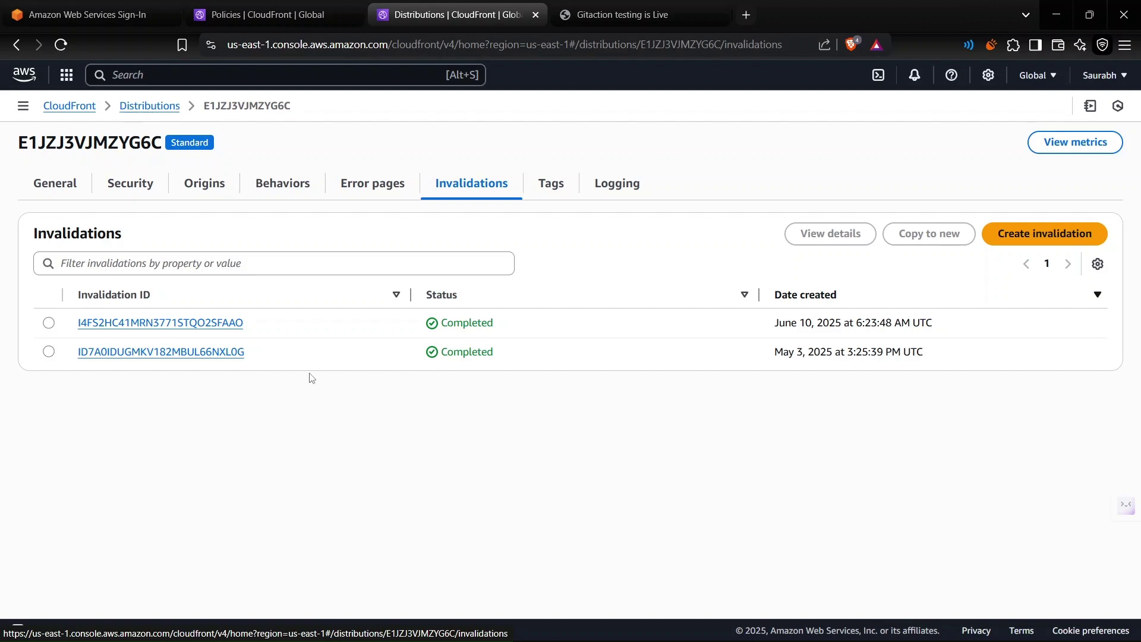
{"action": "left_click", "coordinate": [133, 187]}
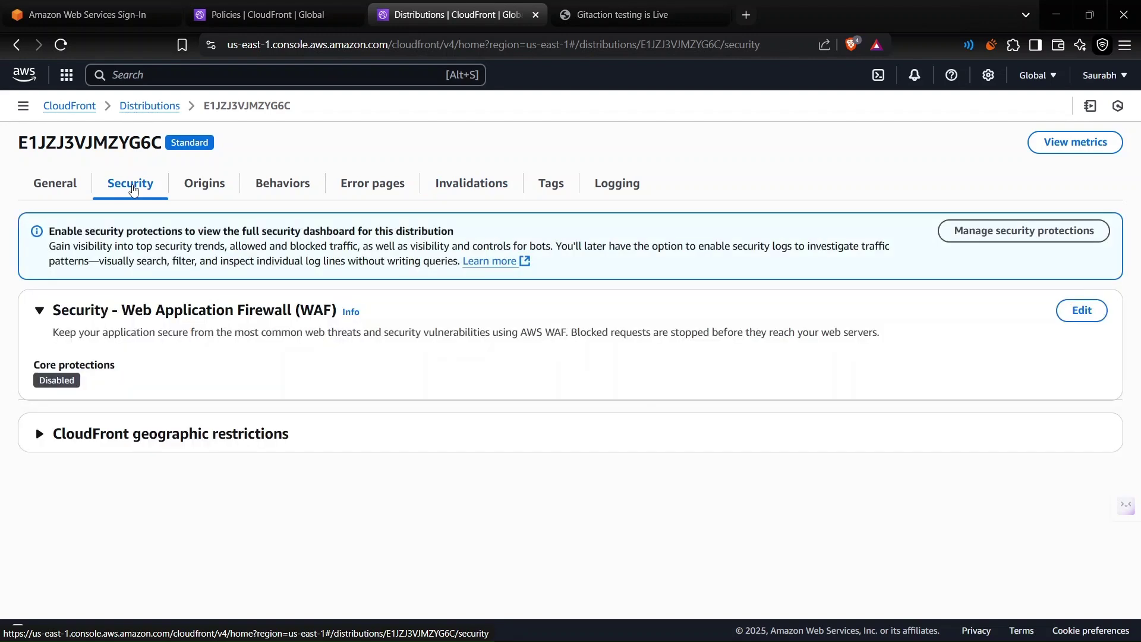
{"action": "left_click", "coordinate": [54, 183]}
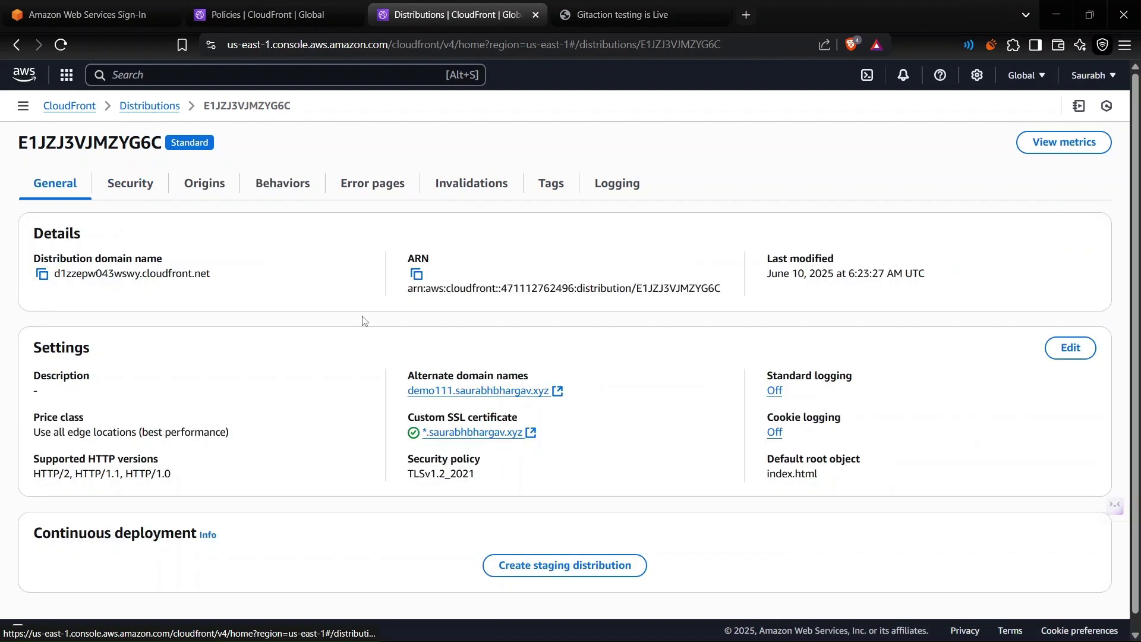